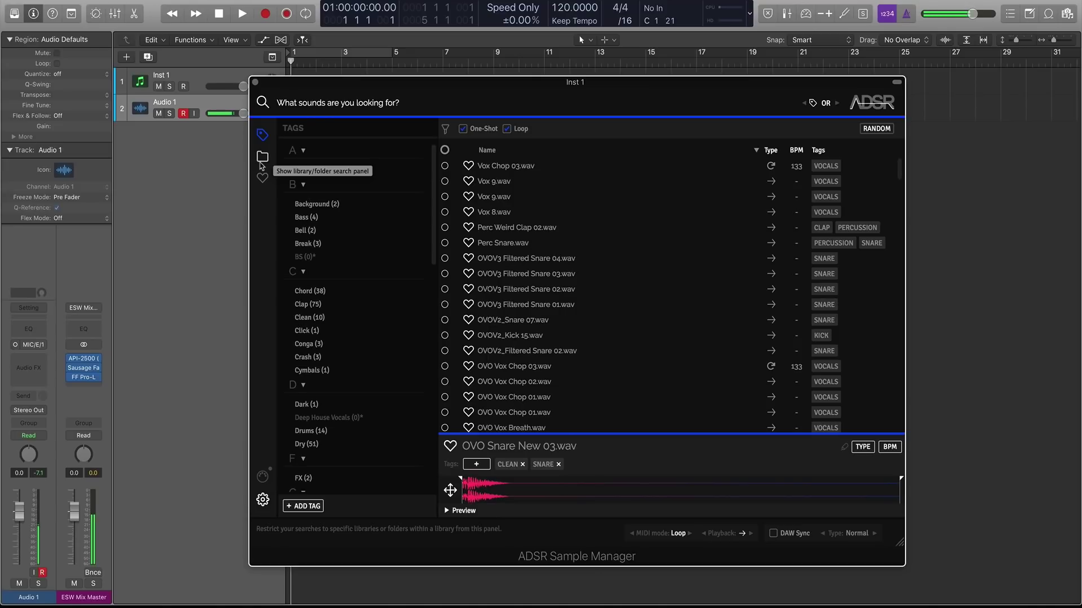
In the Libraries panel, toggle the library filter until only OVO Future RnB Drums samples are listed
{"action": "left_click", "coordinate": [262, 158]}
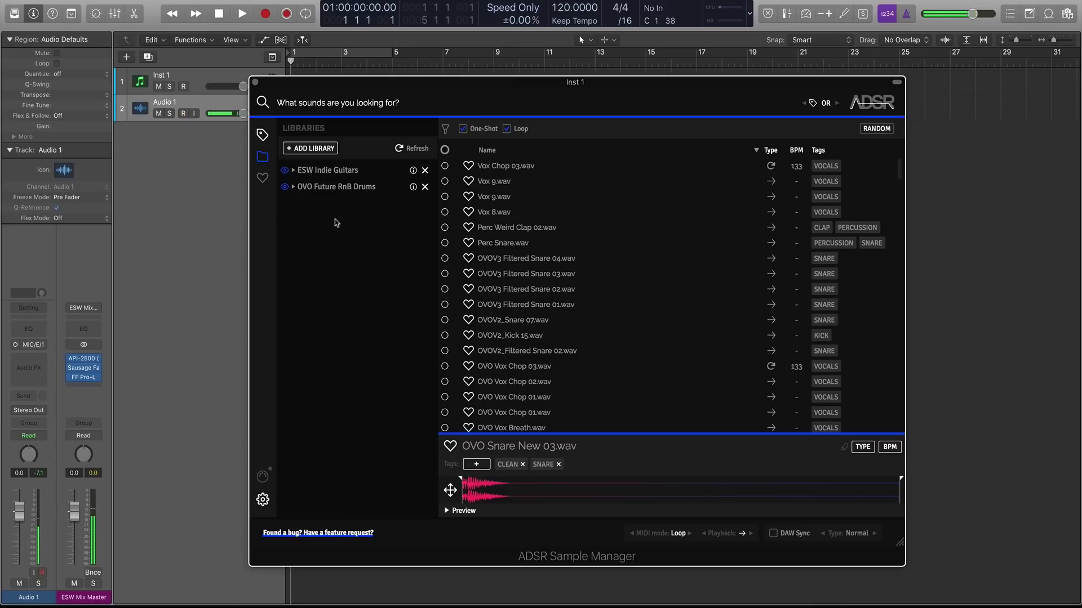
{"action": "left_click", "coordinate": [324, 175]}
{"action": "left_click", "coordinate": [332, 185]}
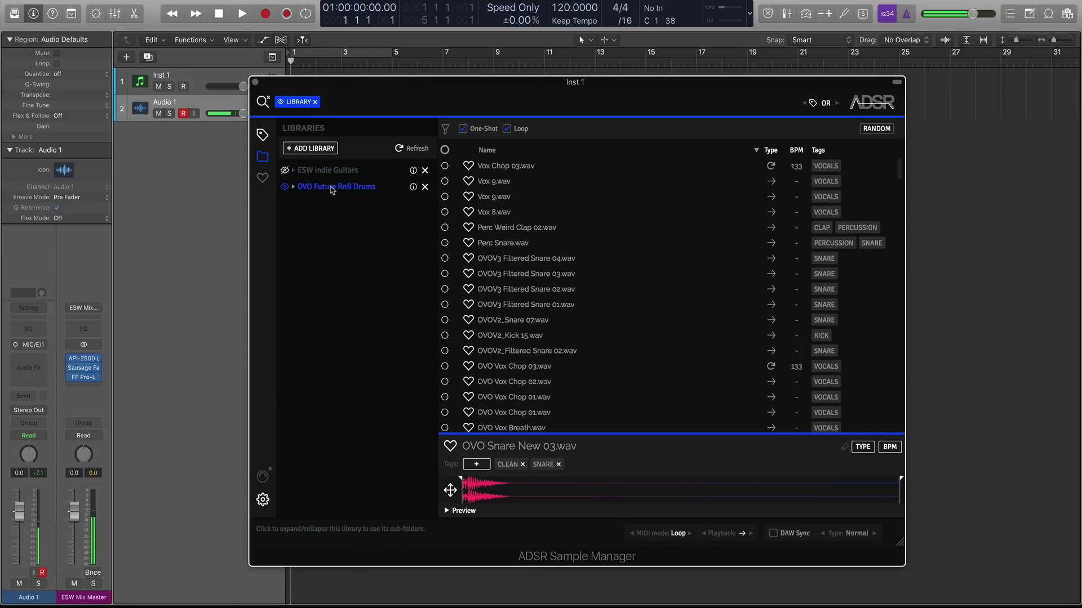
{"action": "left_click", "coordinate": [332, 171]}
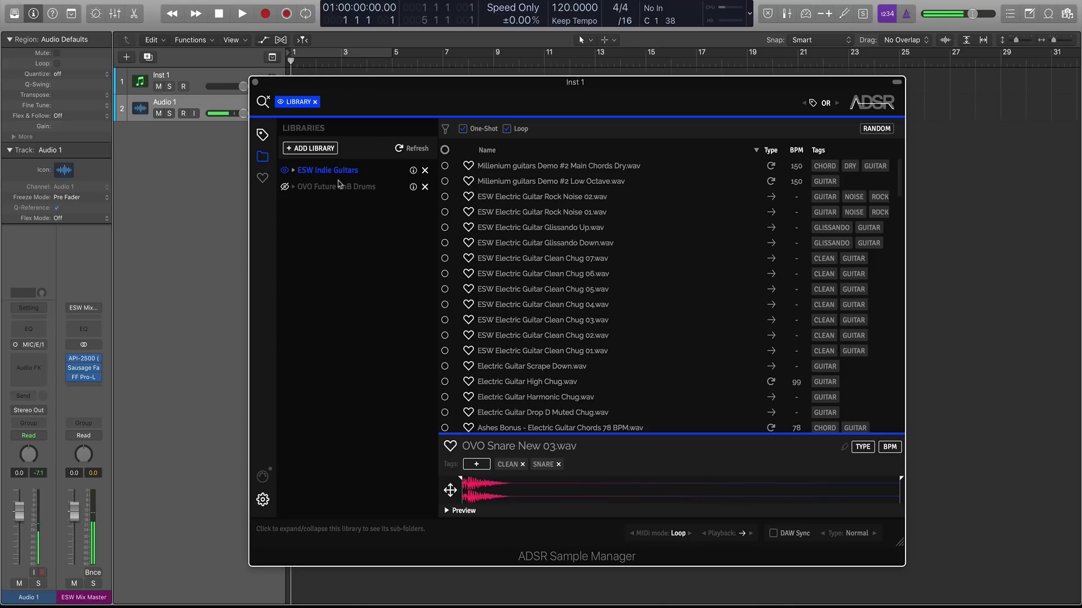
{"action": "left_click", "coordinate": [340, 186]}
{"action": "left_click", "coordinate": [340, 171]}
{"action": "left_click", "coordinate": [344, 187]}
{"action": "scroll", "coordinate": [566, 236], "scroll_direction": "down", "scroll_amount": 5}
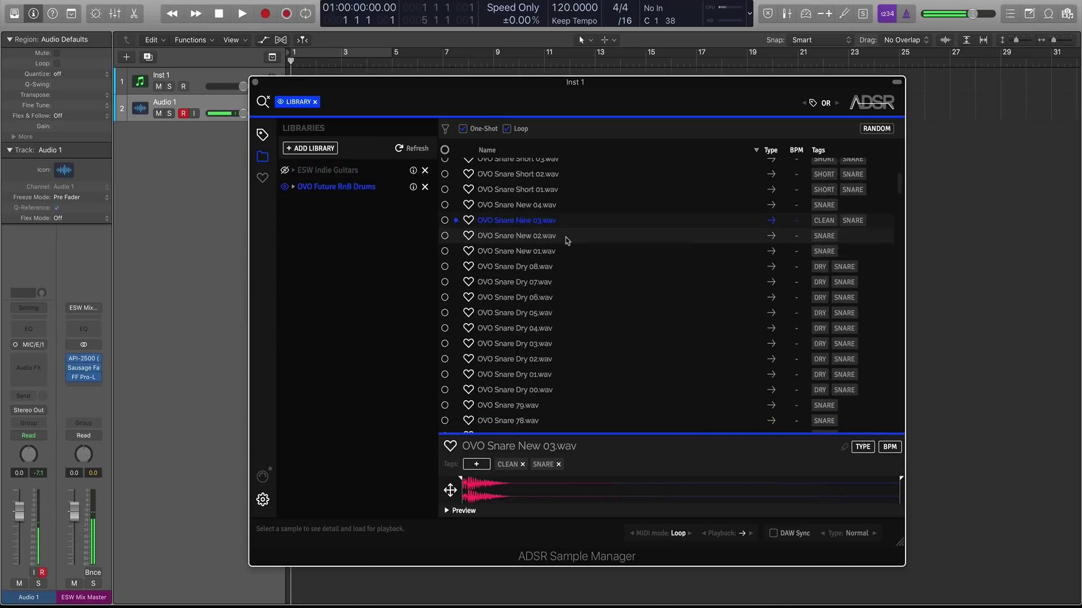
{"action": "scroll", "coordinate": [566, 236], "scroll_direction": "up", "scroll_amount": 8}
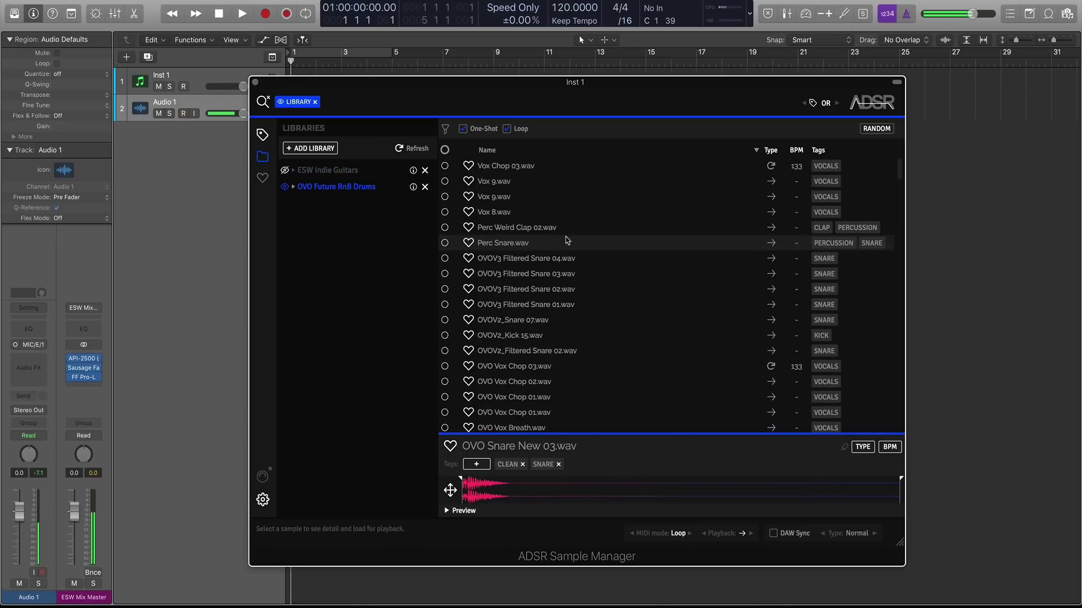
Re-include ESW Indie Guitars and filter the samples by the Clean tag
{"action": "left_click", "coordinate": [284, 170]}
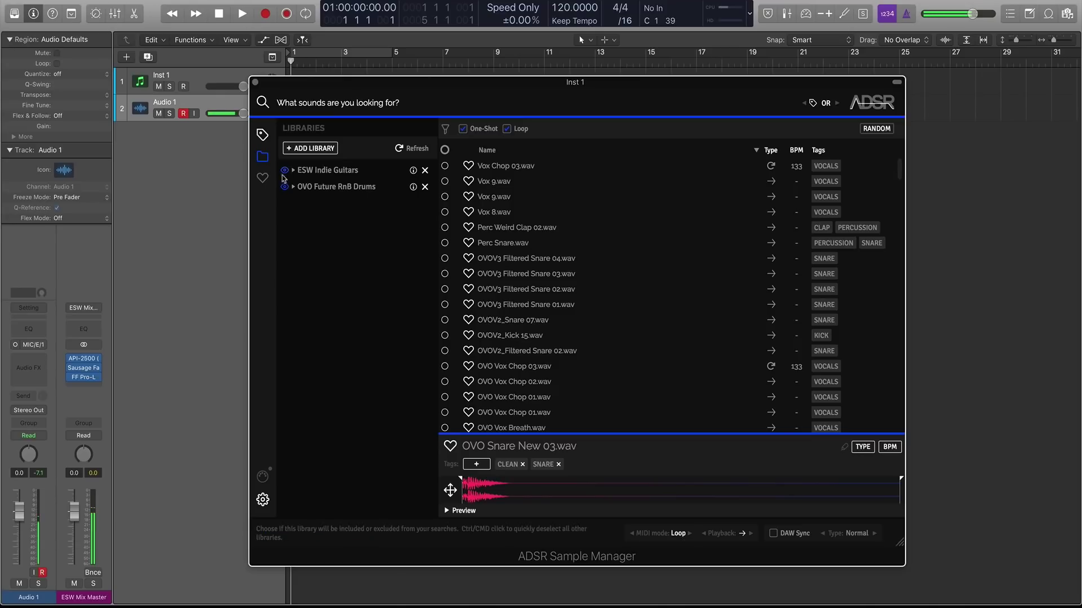
{"action": "left_click", "coordinate": [310, 103]}
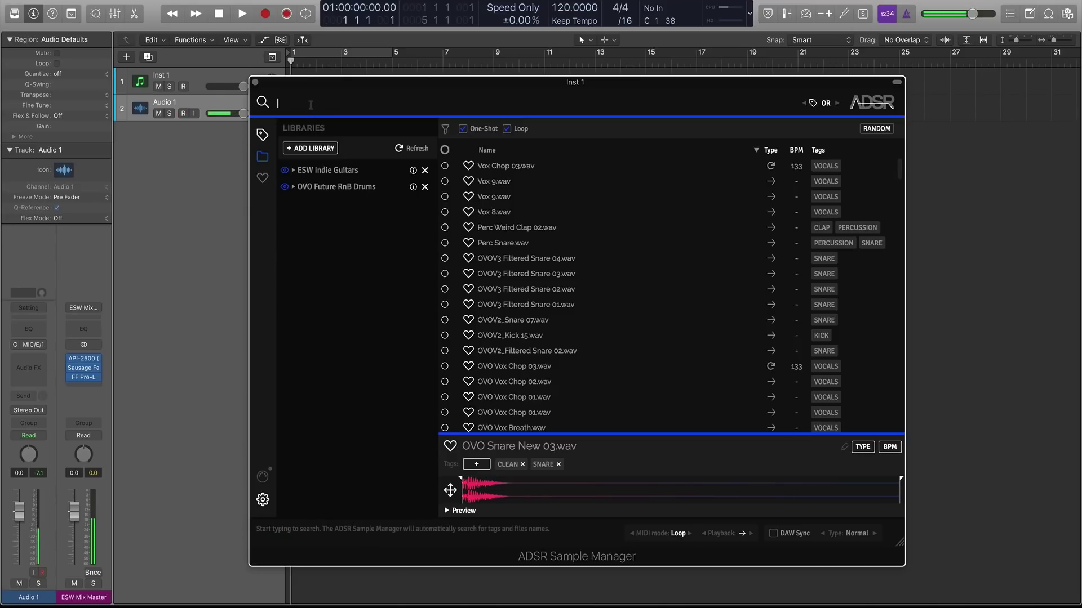
{"action": "type", "text": "c"}
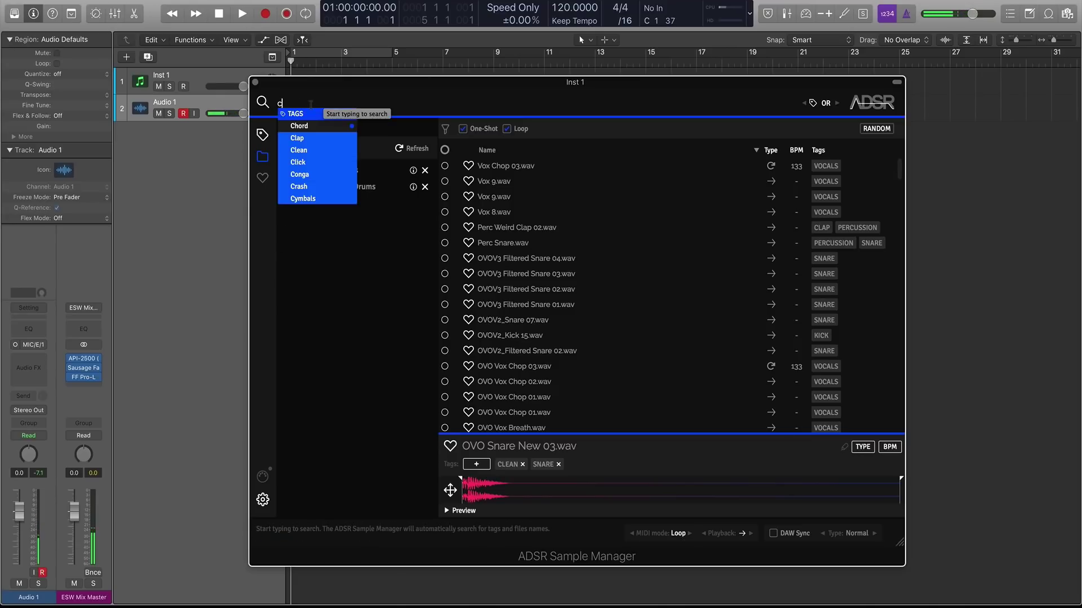
{"action": "type", "text": "lean"}
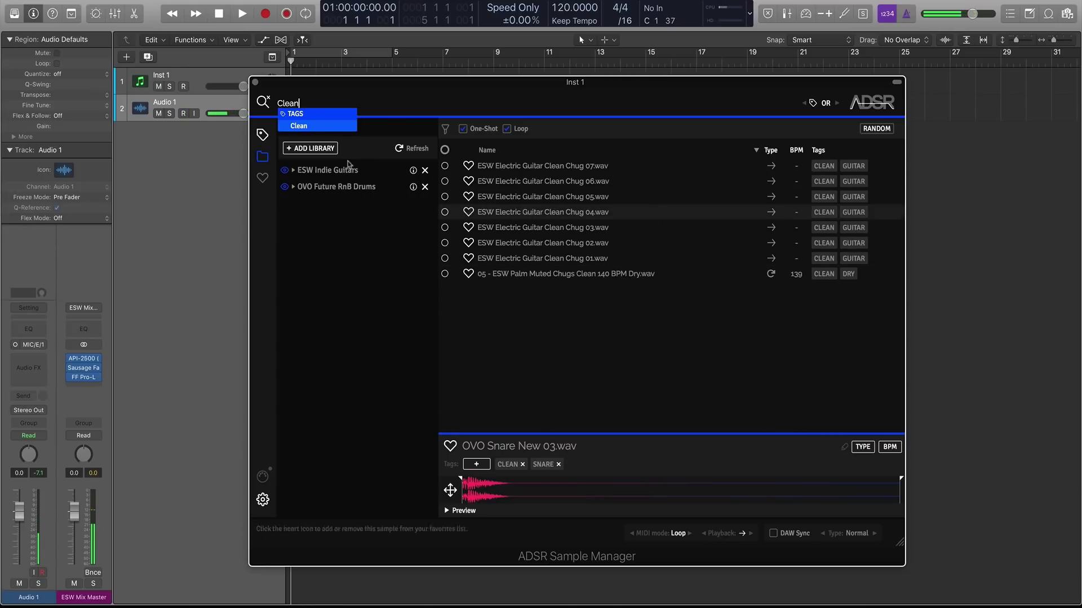
{"action": "left_click", "coordinate": [304, 129]}
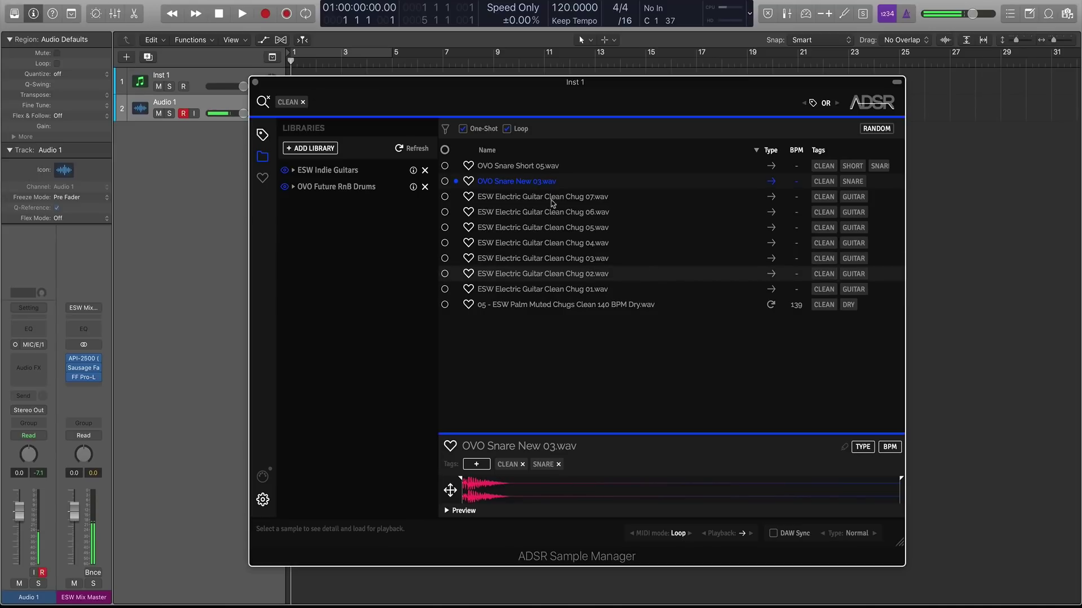
Preview OVO Snare Short 05 and OVO Snare New 03, then exclude OVO Future RnB Drums
{"action": "left_click", "coordinate": [529, 171]}
{"action": "left_click", "coordinate": [529, 185]}
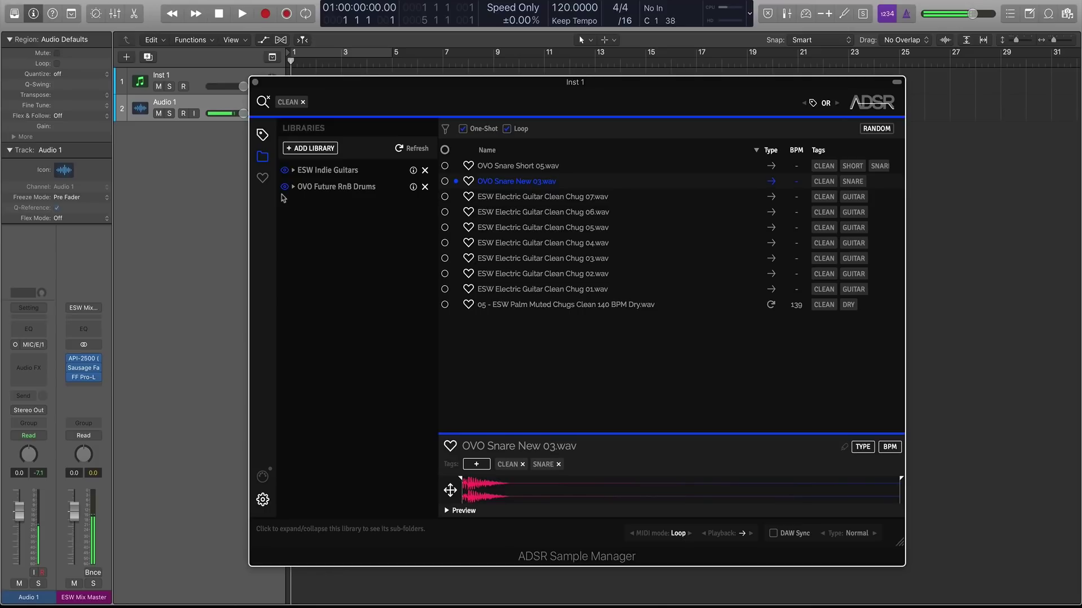
{"action": "left_click", "coordinate": [286, 189]}
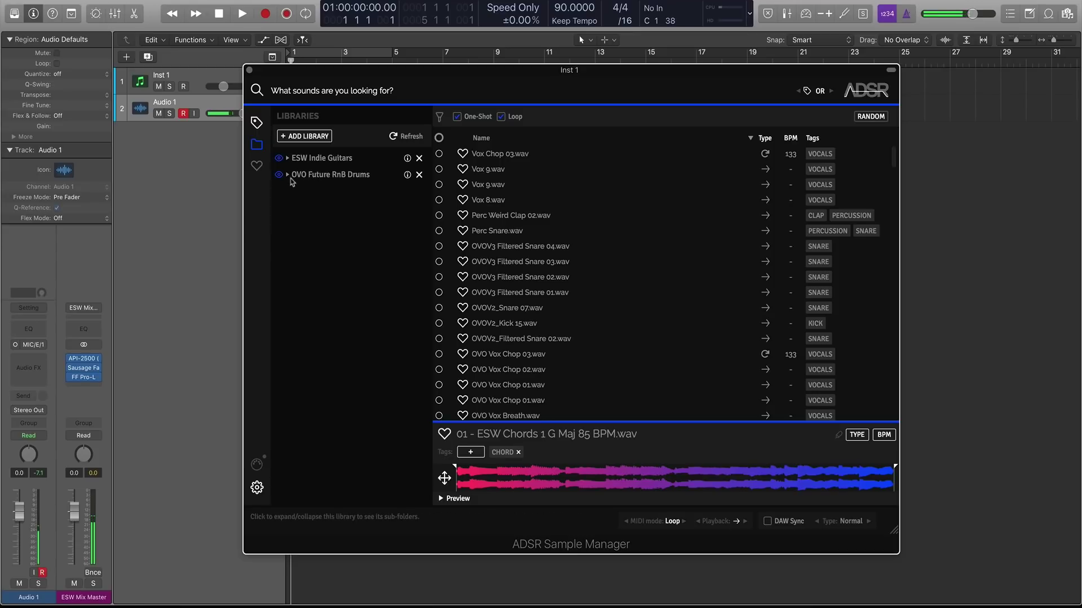
Browse the tag list, then exclude ESW Indie Guitars in the Libraries panel
{"action": "left_click", "coordinate": [258, 123]}
{"action": "scroll", "coordinate": [311, 259], "scroll_direction": "down", "scroll_amount": 1}
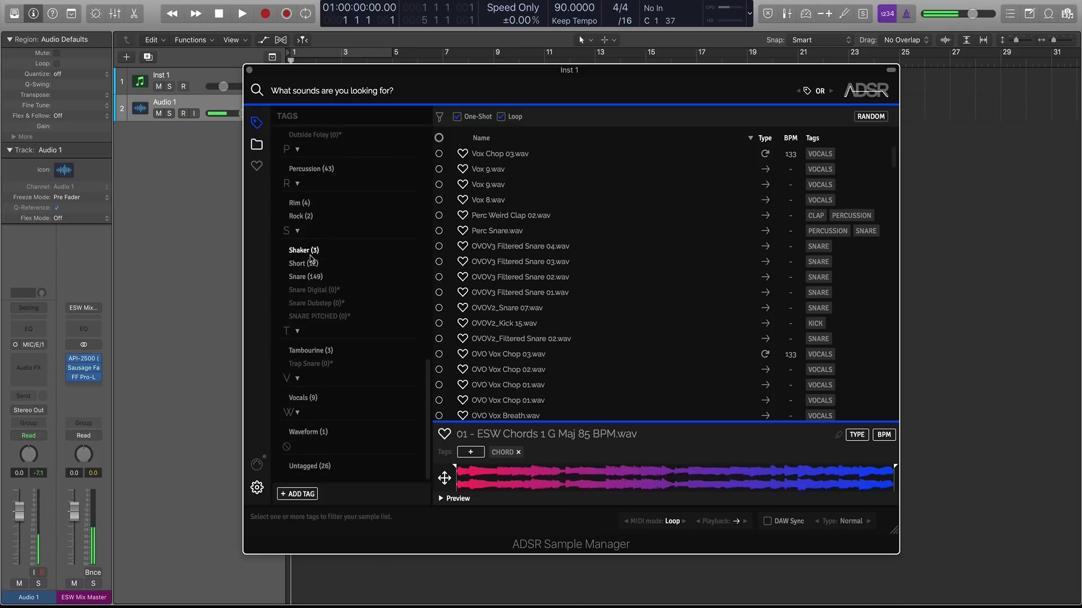
{"action": "left_click", "coordinate": [256, 144]}
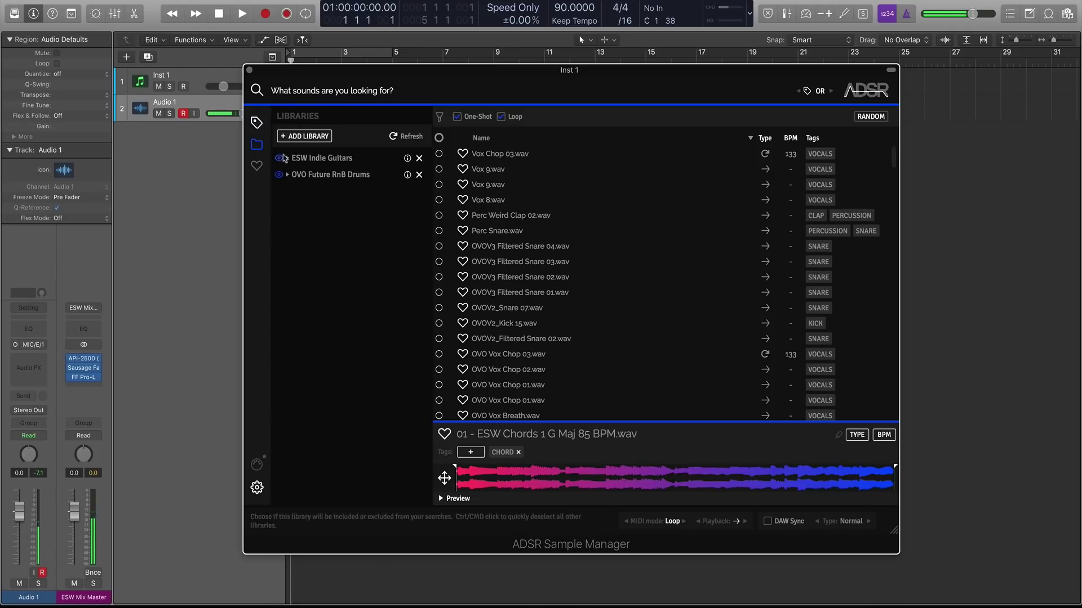
{"action": "left_click", "coordinate": [279, 159]}
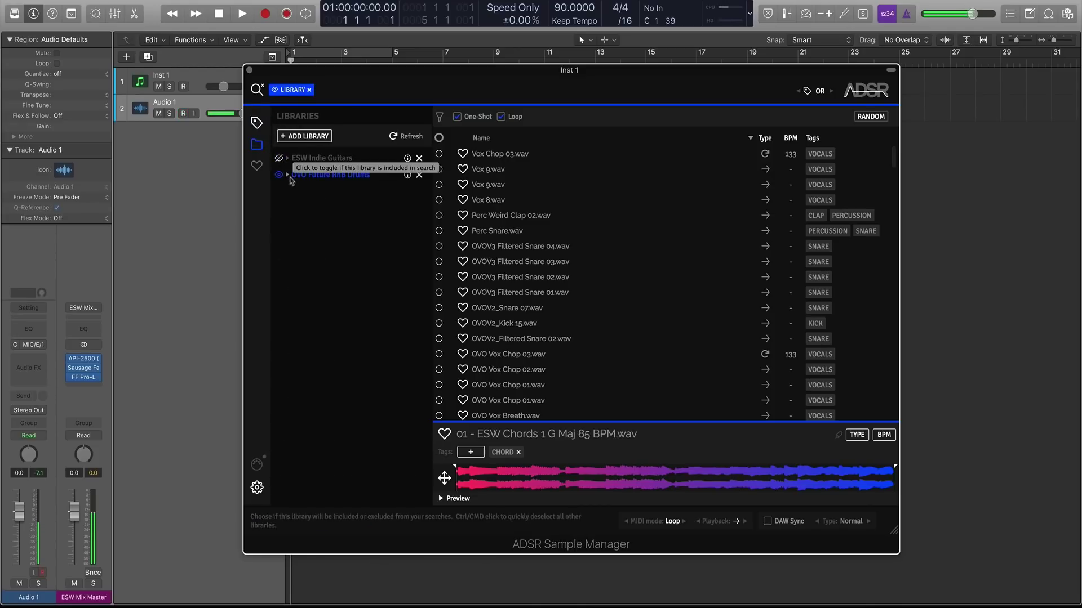
Expand OVO Future RnB Drums › One Shots and limit results to the Snares folder
{"action": "left_click", "coordinate": [257, 124]}
{"action": "scroll", "coordinate": [542, 250], "scroll_direction": "down", "scroll_amount": 10}
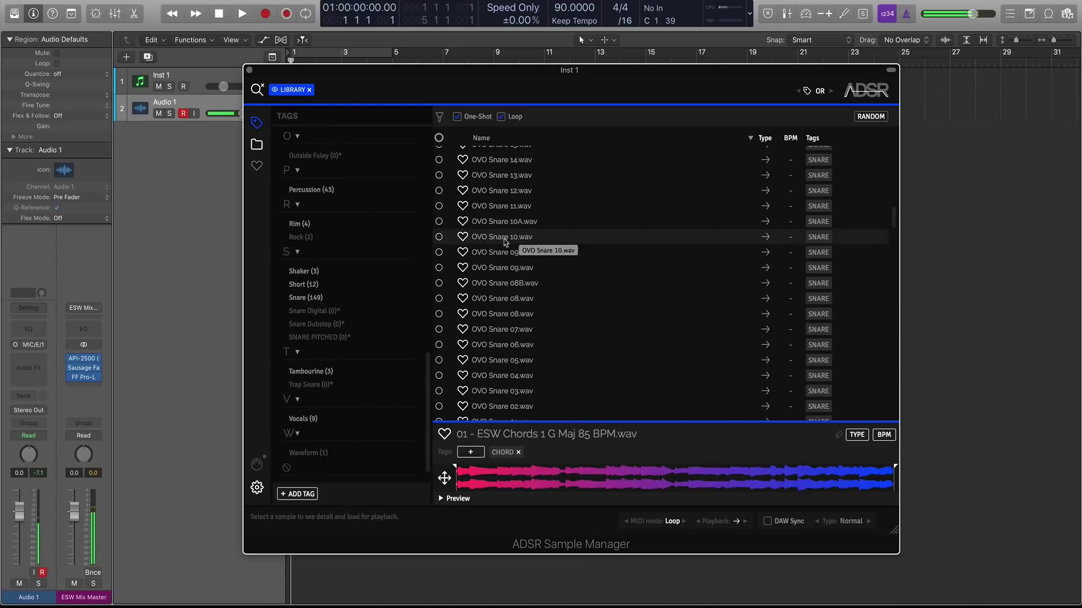
{"action": "scroll", "coordinate": [500, 241], "scroll_direction": "up", "scroll_amount": 5}
{"action": "scroll", "coordinate": [500, 241], "scroll_direction": "up", "scroll_amount": 8}
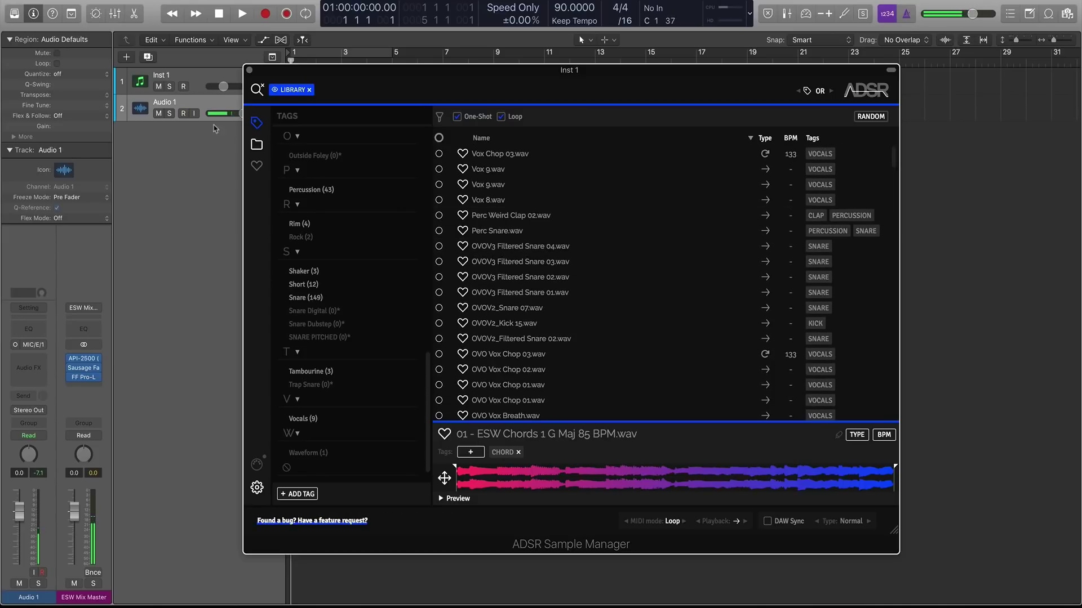
{"action": "left_click", "coordinate": [256, 145]}
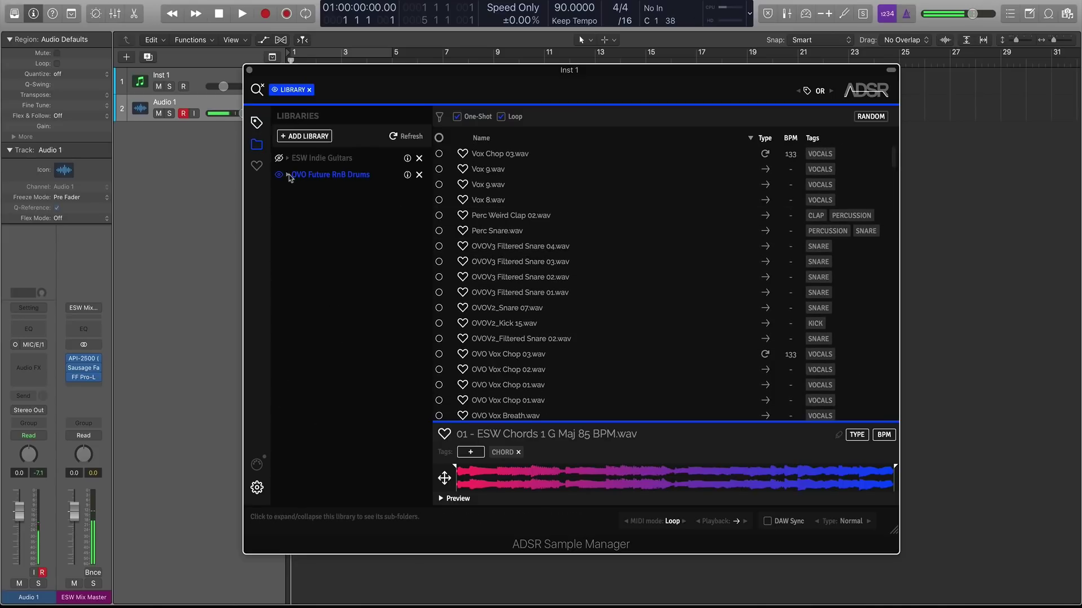
{"action": "left_click", "coordinate": [289, 175]}
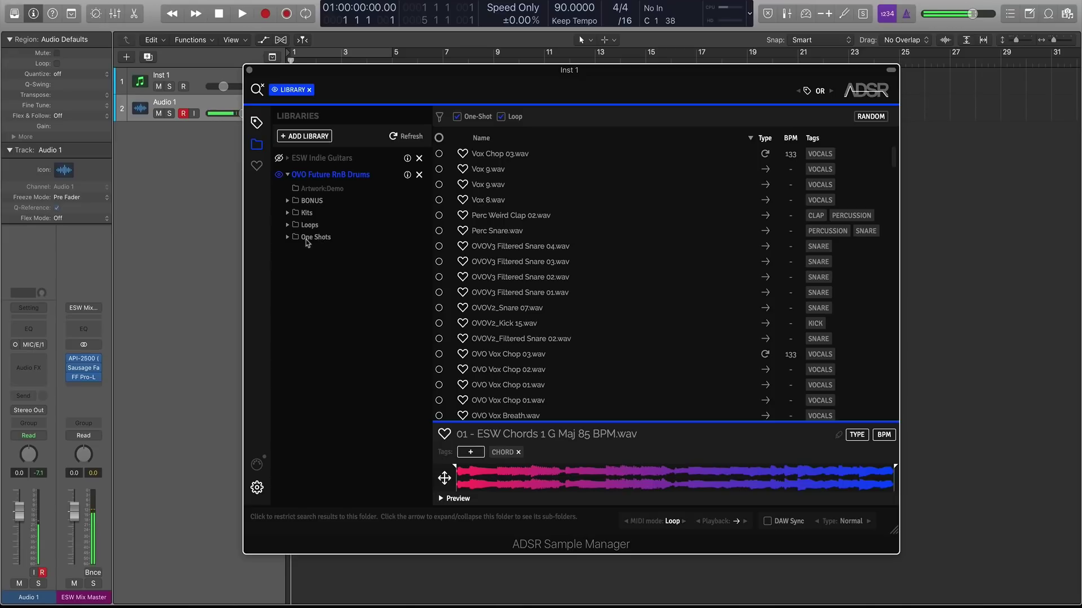
{"action": "left_click", "coordinate": [287, 238]}
{"action": "left_click", "coordinate": [311, 310]}
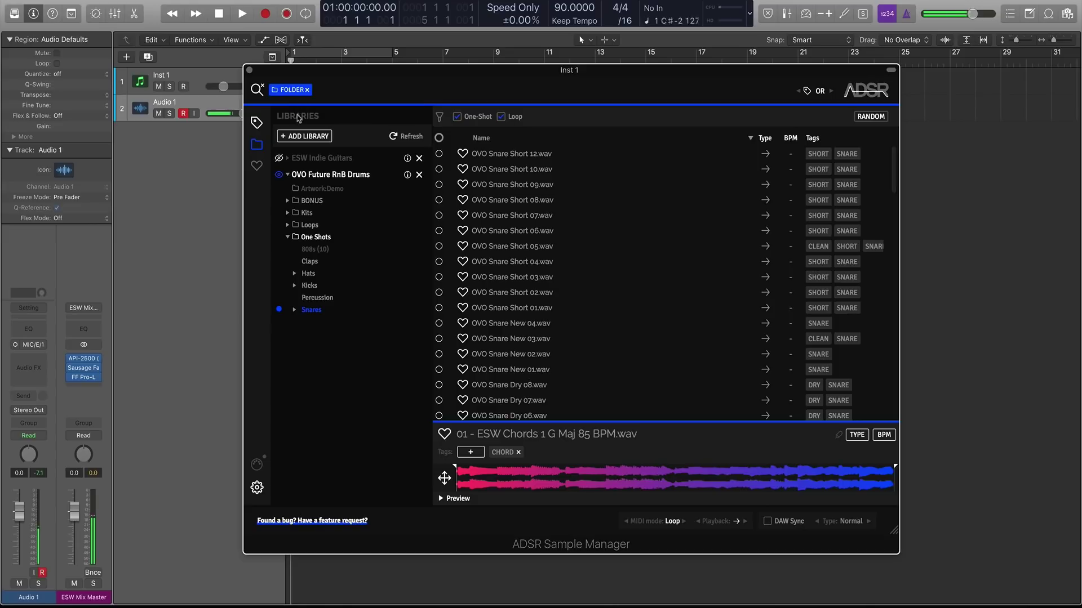
Remove the Snares folder filter, try an OVO-only 'snar' search, then clear all filters
{"action": "left_click", "coordinate": [307, 89]}
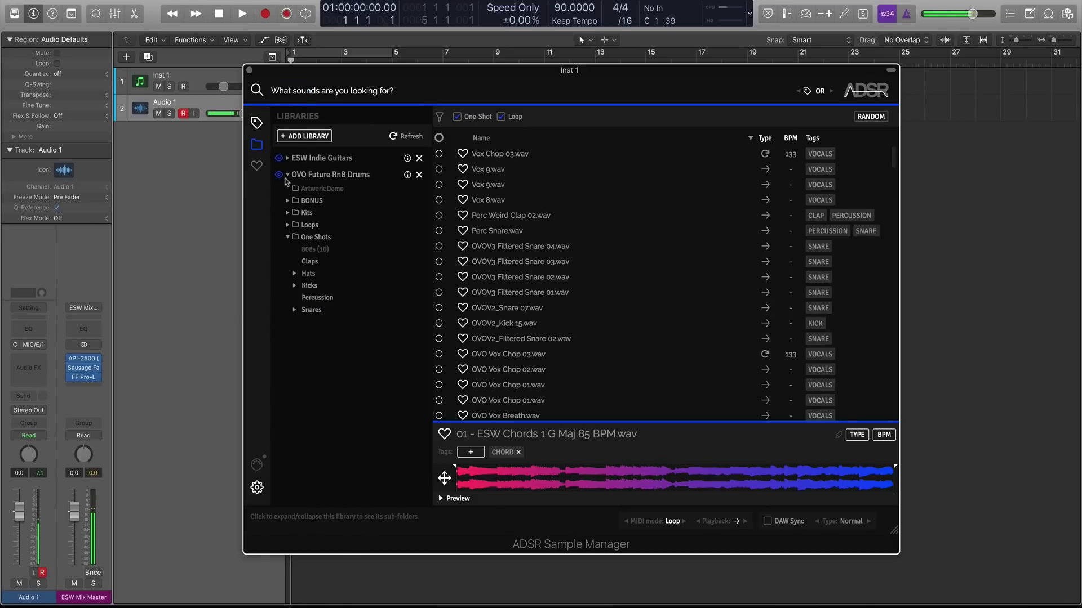
{"action": "left_click", "coordinate": [288, 176]}
{"action": "left_click", "coordinate": [330, 174]}
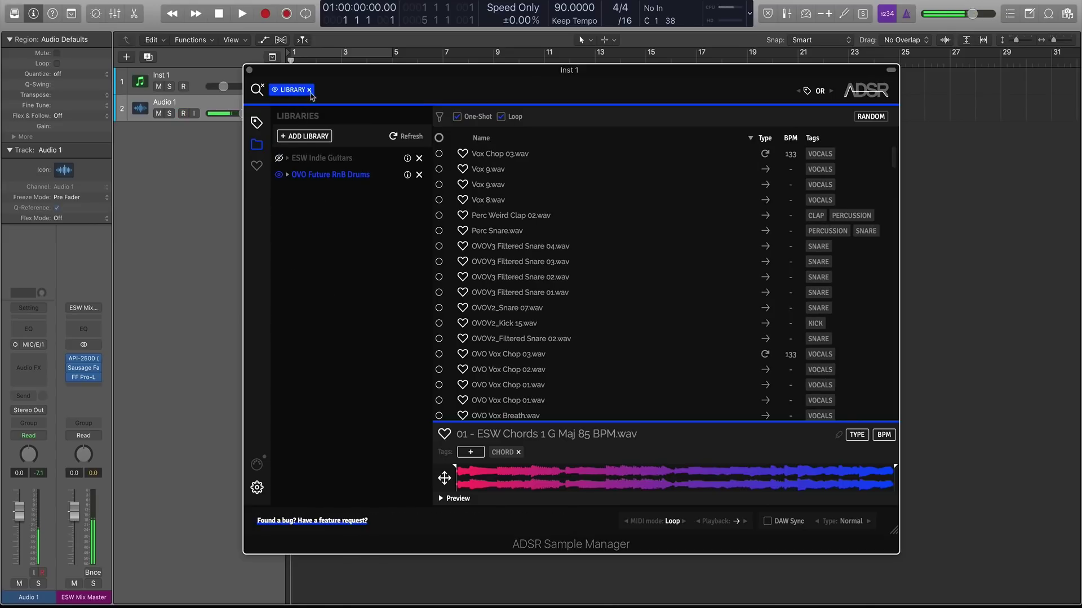
{"action": "left_click", "coordinate": [365, 93]}
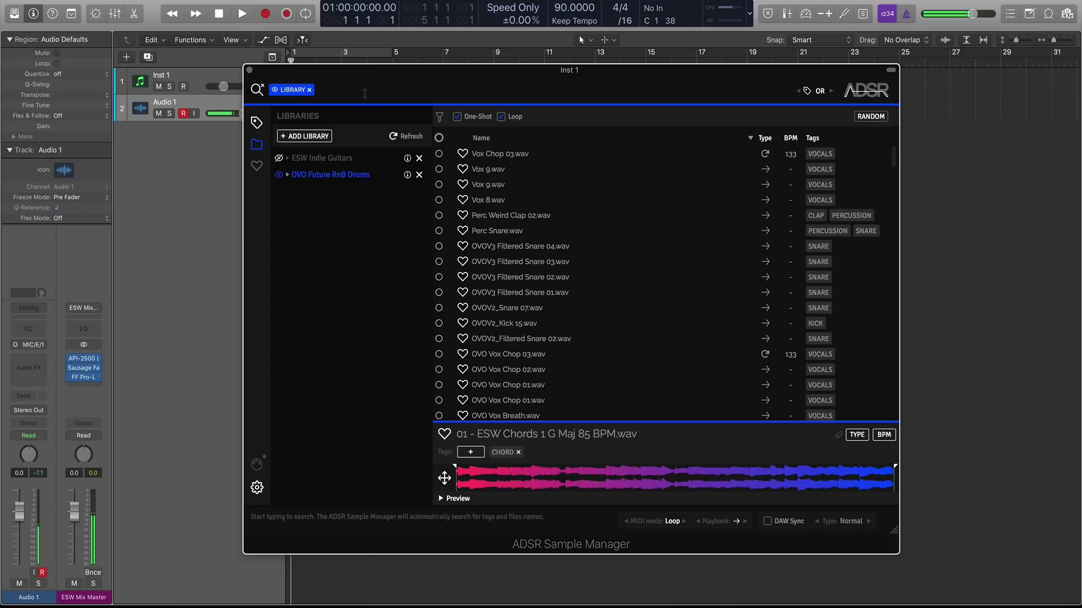
{"action": "type", "text": "snare"}
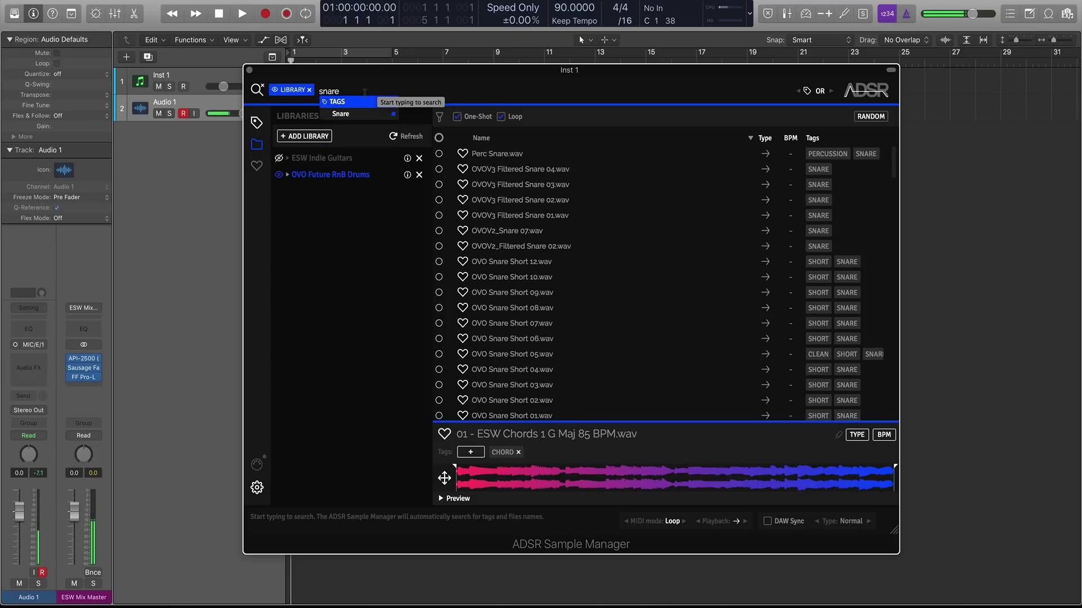
{"action": "key", "text": "Escape"}
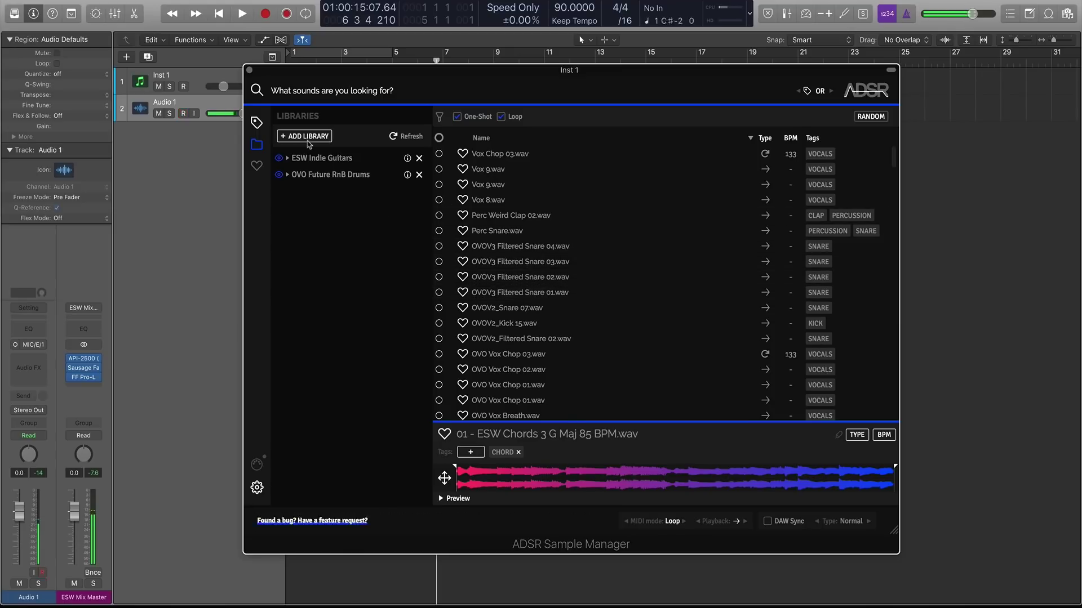
Open Kit 09 - 85 BPM G Maj and multi-select its four 01 - ESW Chords loops
{"action": "left_click", "coordinate": [287, 158]}
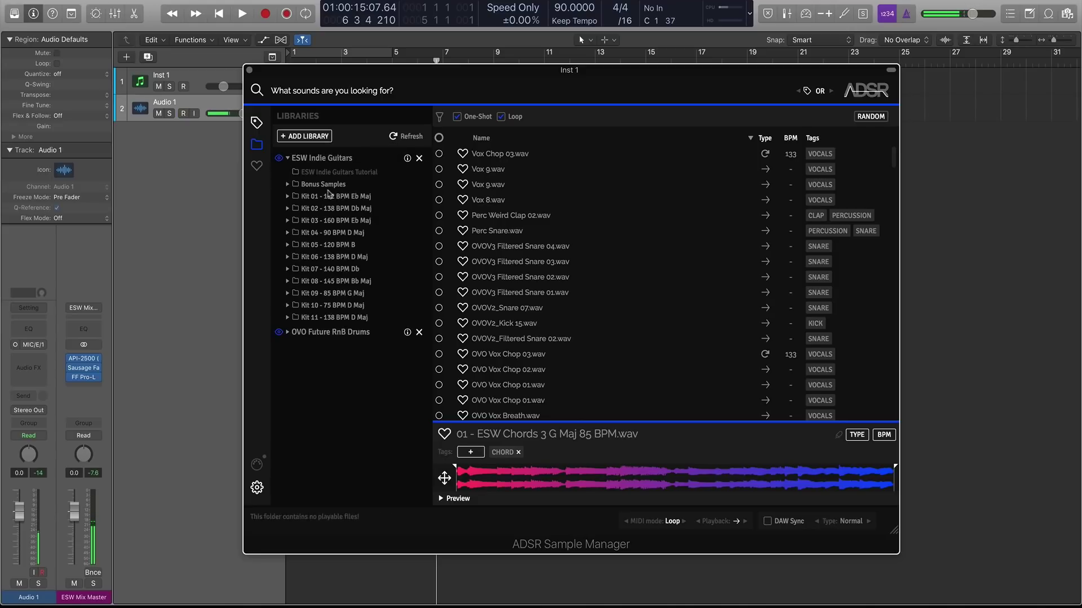
{"action": "left_click", "coordinate": [332, 294]}
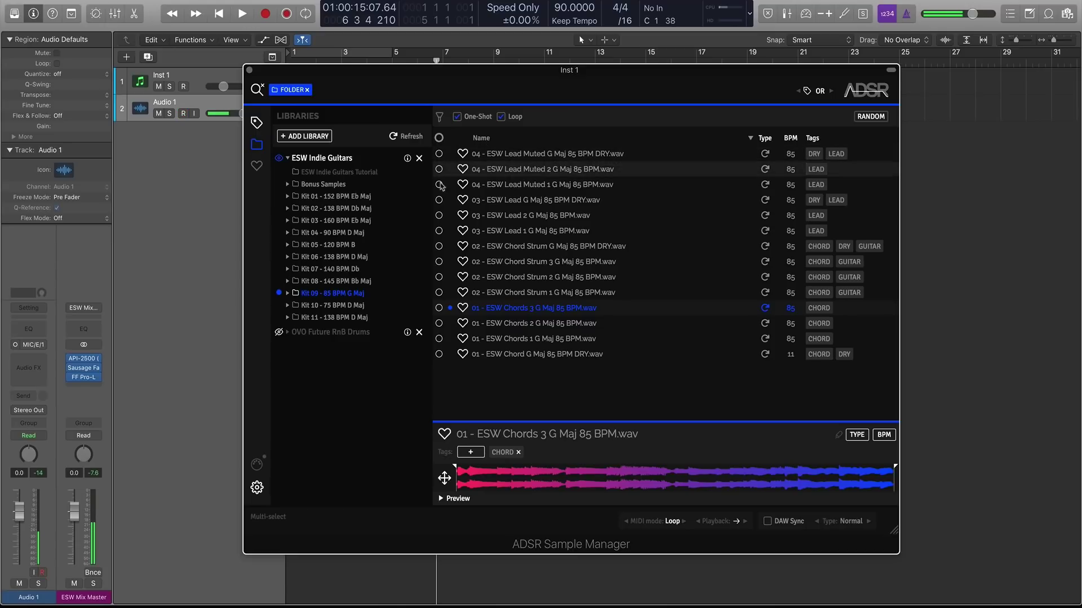
{"action": "left_click", "coordinate": [438, 308]}
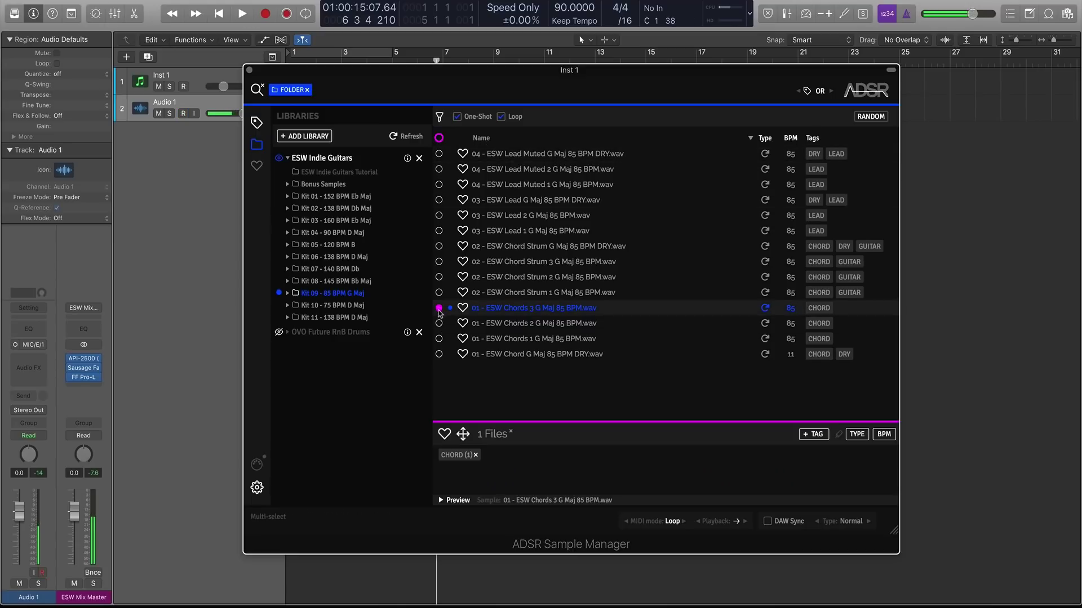
{"action": "left_click", "coordinate": [439, 339]}
{"action": "left_click", "coordinate": [439, 353]}
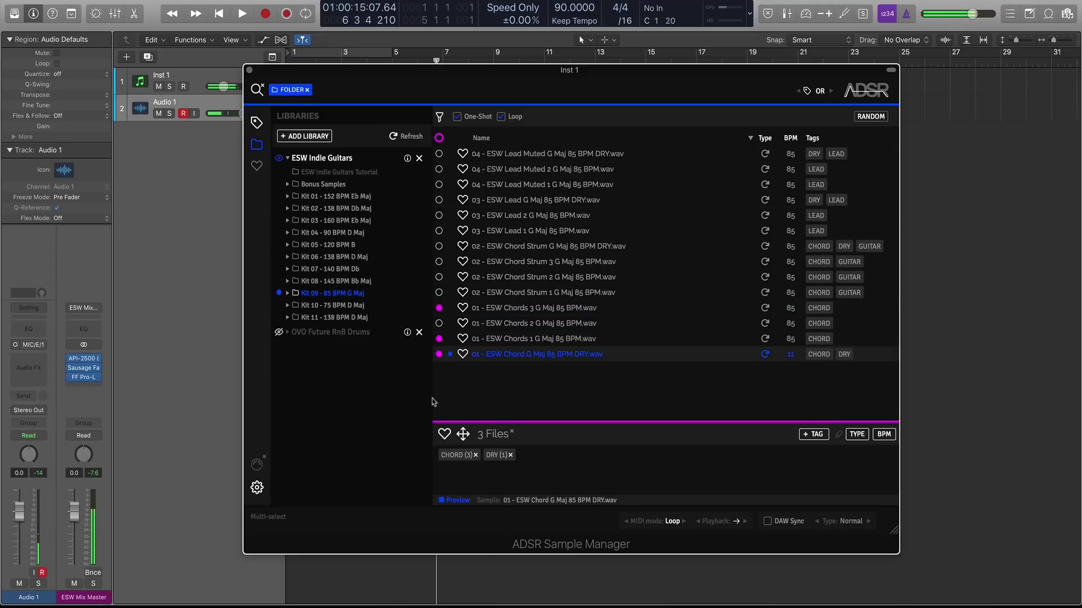
{"action": "left_click", "coordinate": [439, 323]}
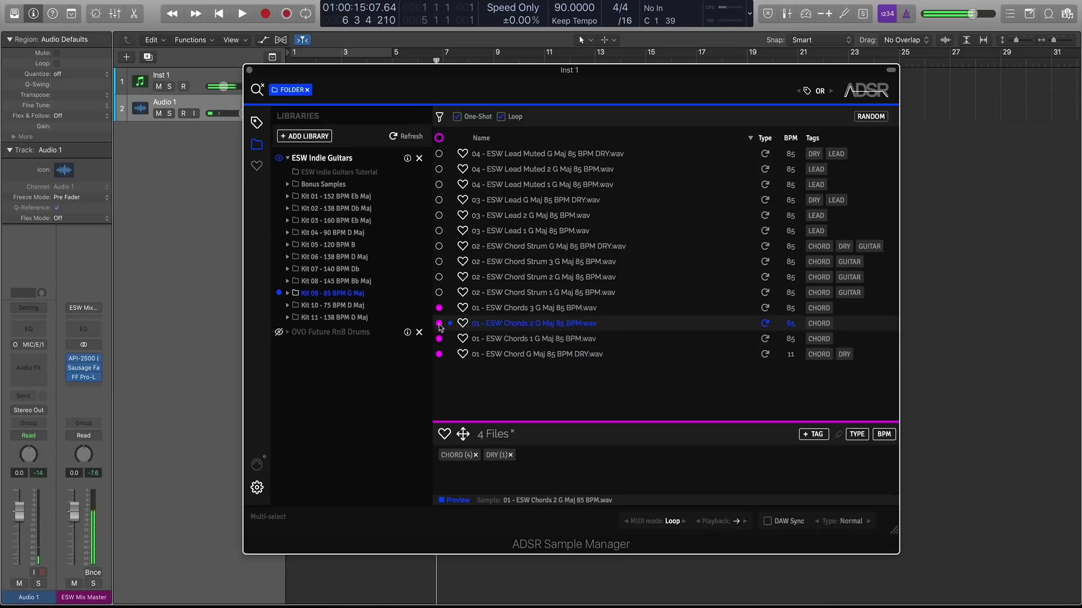
{"action": "left_click", "coordinate": [446, 500]}
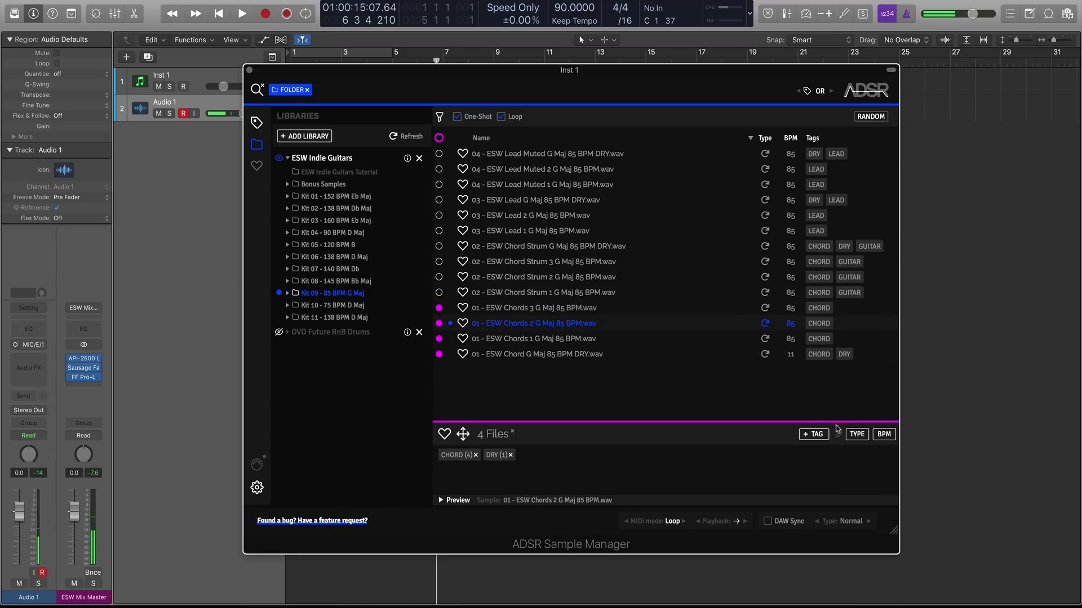
Tag the four selected chord loops ILLENIUM, then clear the Kit 09 folder filter
{"action": "left_click", "coordinate": [813, 434]}
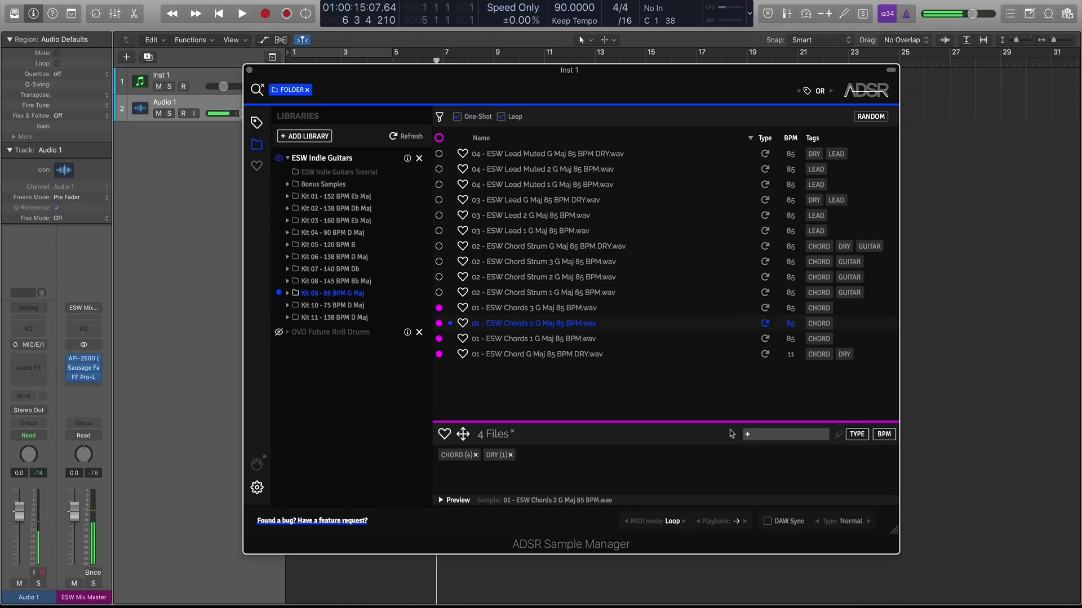
{"action": "type", "text": "Illenium"}
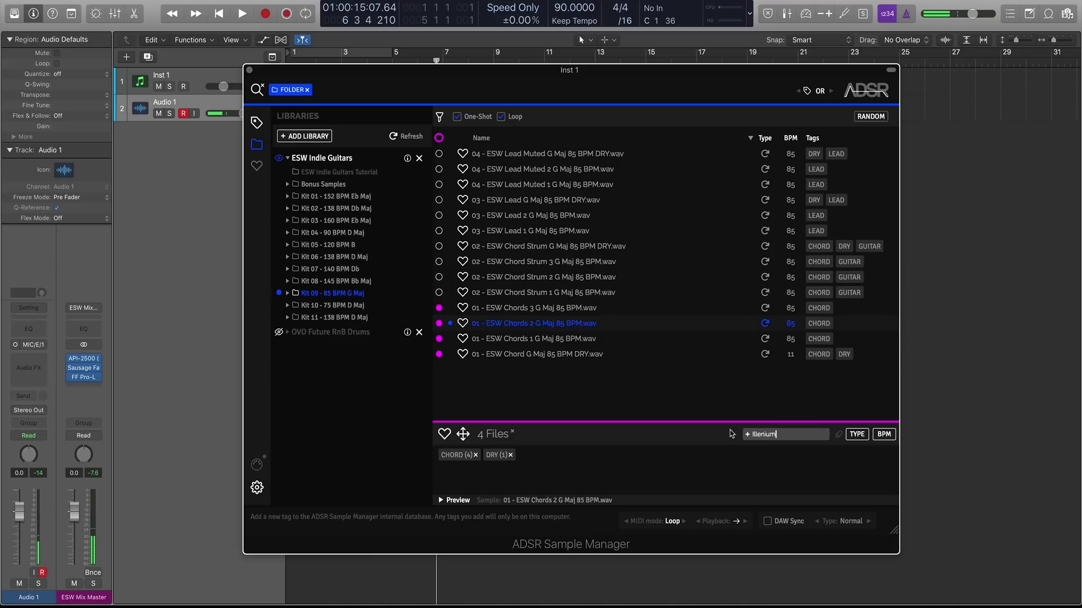
{"action": "key", "text": "Return"}
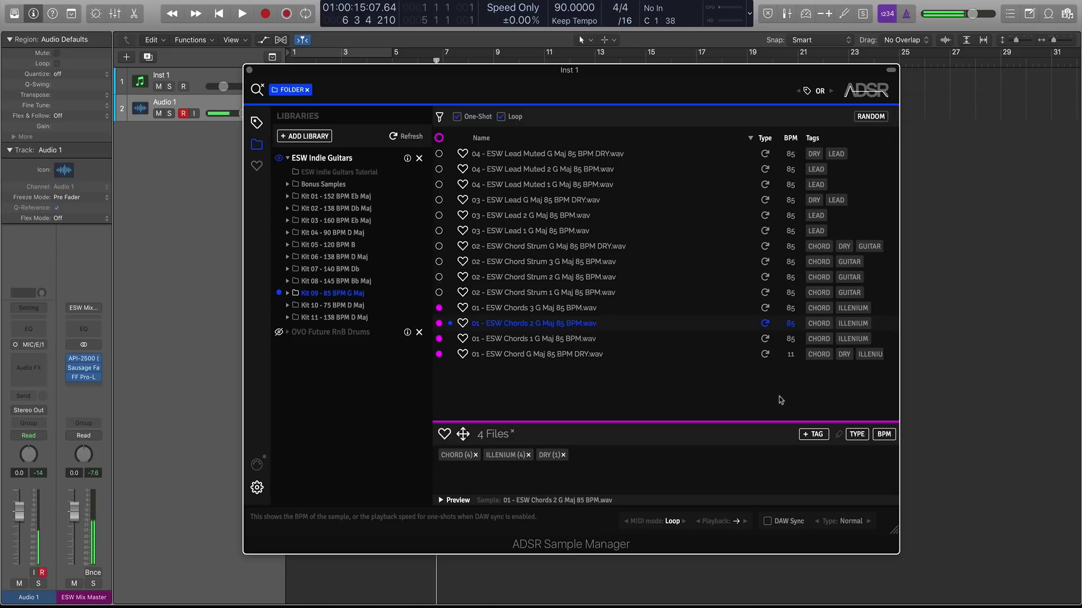
{"action": "key", "text": "BackSpace"}
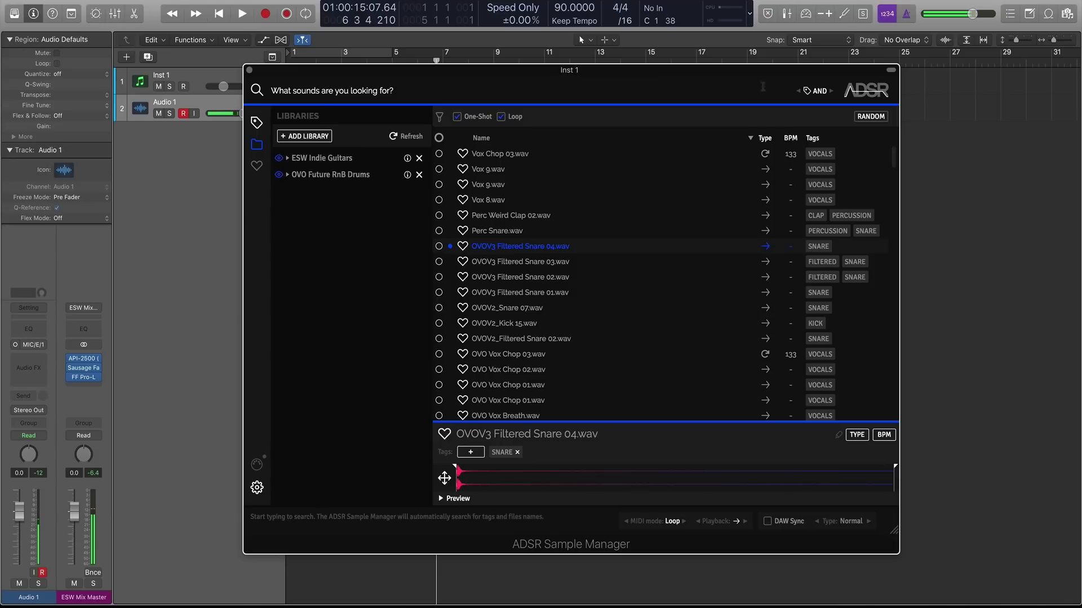
Set tag matching to OR so samples with any of the tags match
{"action": "left_click", "coordinate": [830, 92]}
{"action": "left_click", "coordinate": [831, 93]}
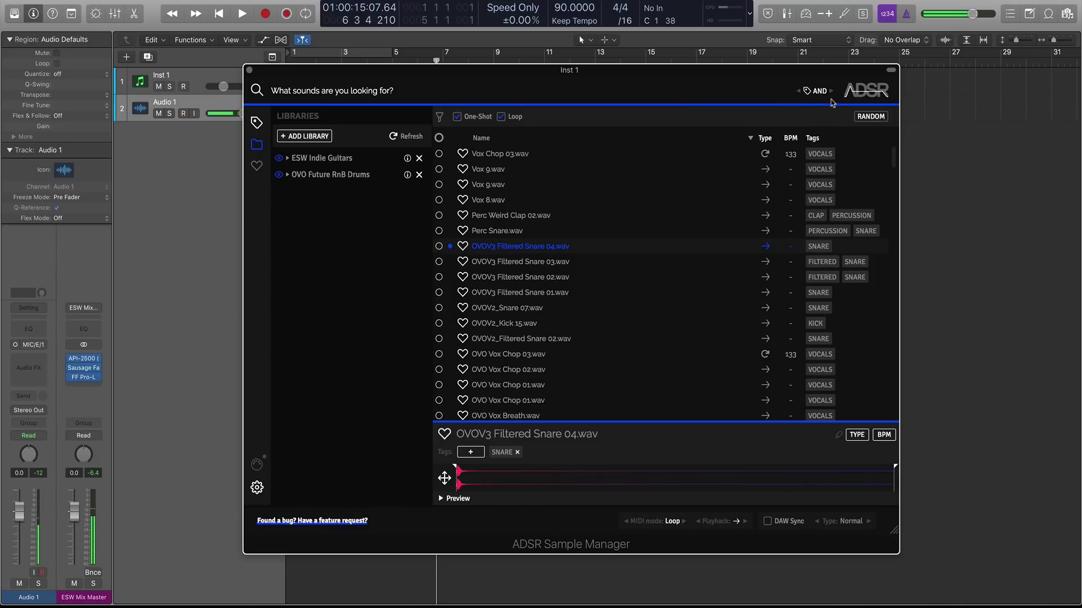
{"action": "left_click", "coordinate": [831, 93]}
Add SNARE and FILTERED as tag filters and scroll through the matching samples
{"action": "left_click", "coordinate": [335, 92]}
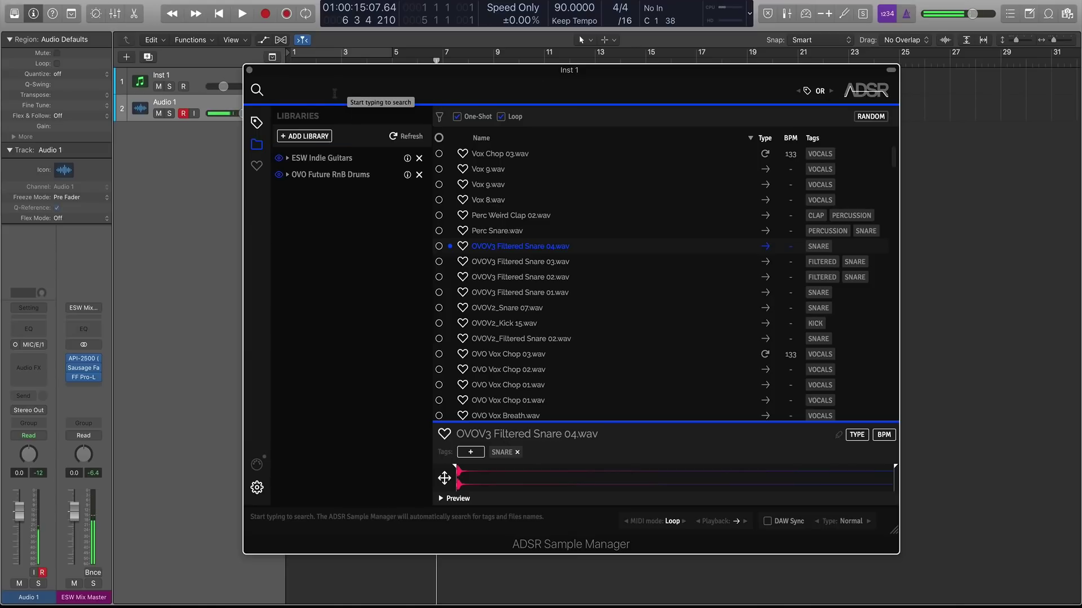
{"action": "type", "text": "Snare"}
{"action": "left_click", "coordinate": [293, 114]}
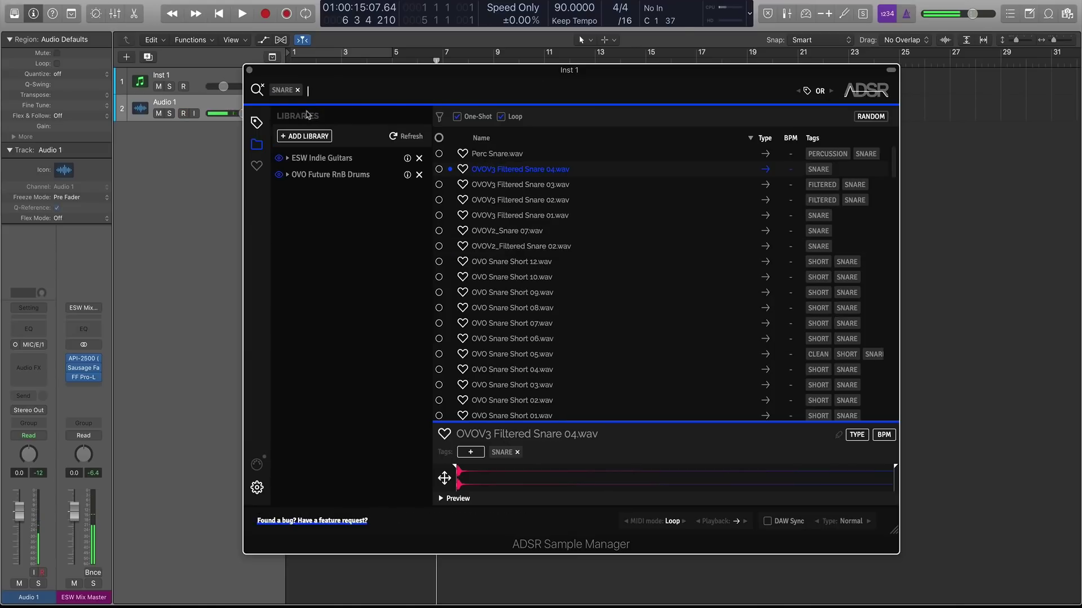
{"action": "type", "text": "Filtered"}
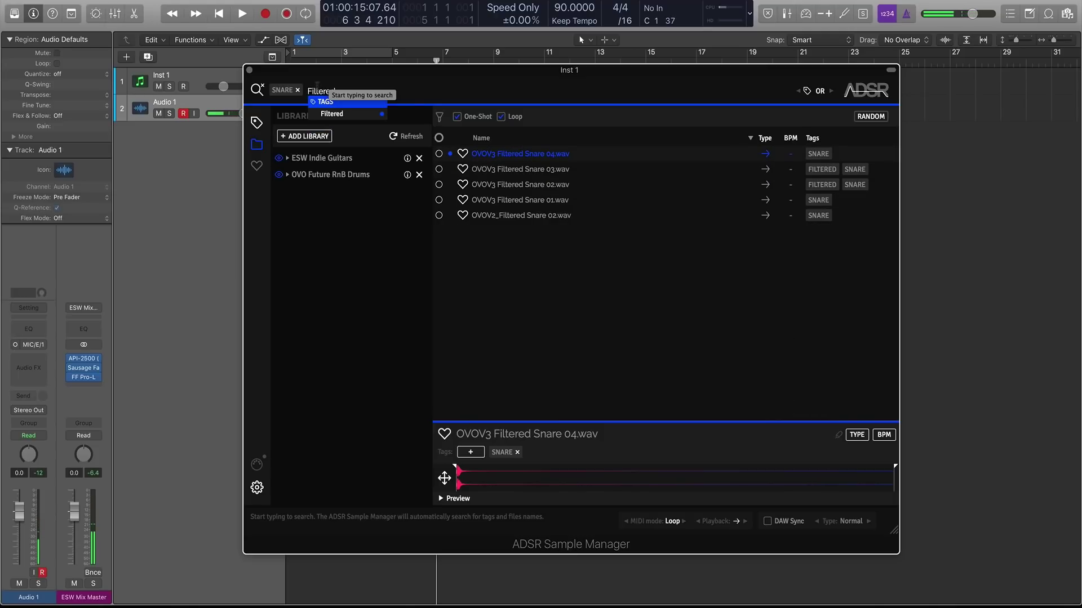
{"action": "left_click", "coordinate": [335, 114]}
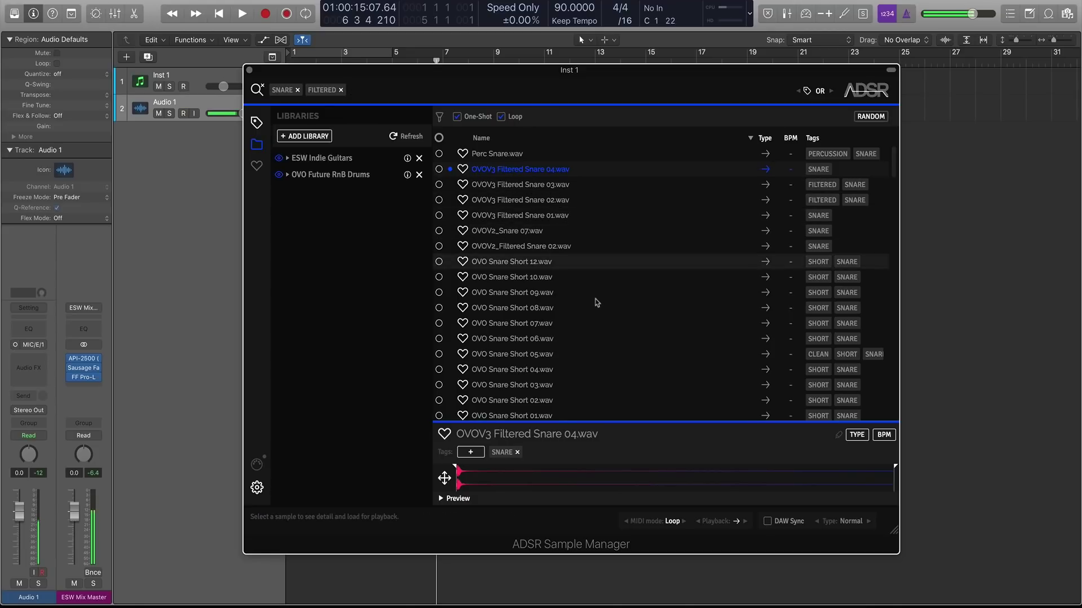
{"action": "scroll", "coordinate": [646, 293], "scroll_direction": "down", "scroll_amount": 2}
{"action": "scroll", "coordinate": [862, 270], "scroll_direction": "up", "scroll_amount": 2}
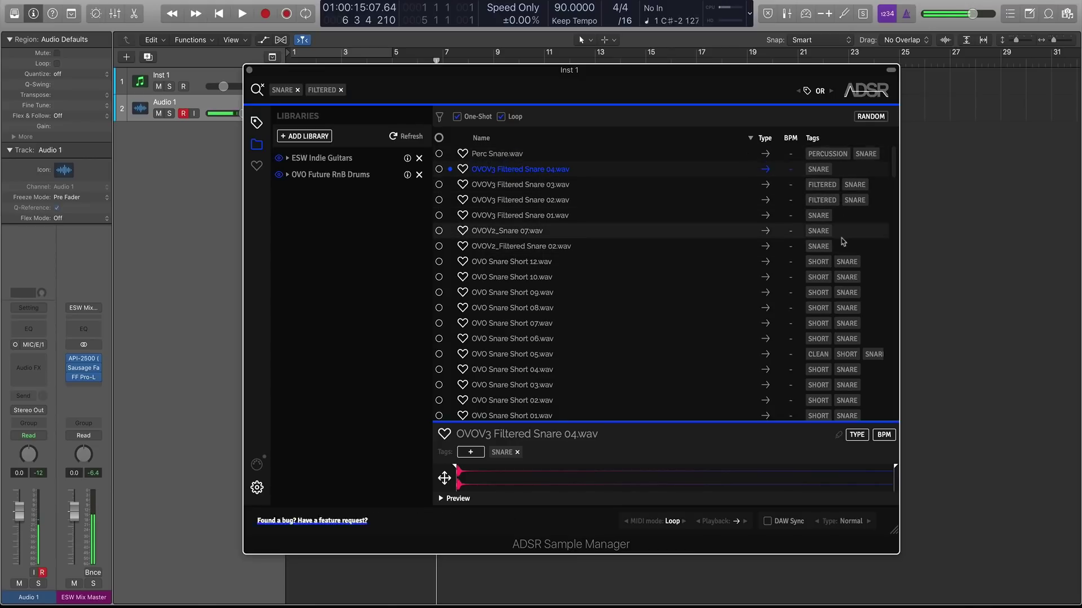
{"action": "scroll", "coordinate": [829, 273], "scroll_direction": "down", "scroll_amount": 4}
{"action": "scroll", "coordinate": [829, 273], "scroll_direction": "down", "scroll_amount": 10}
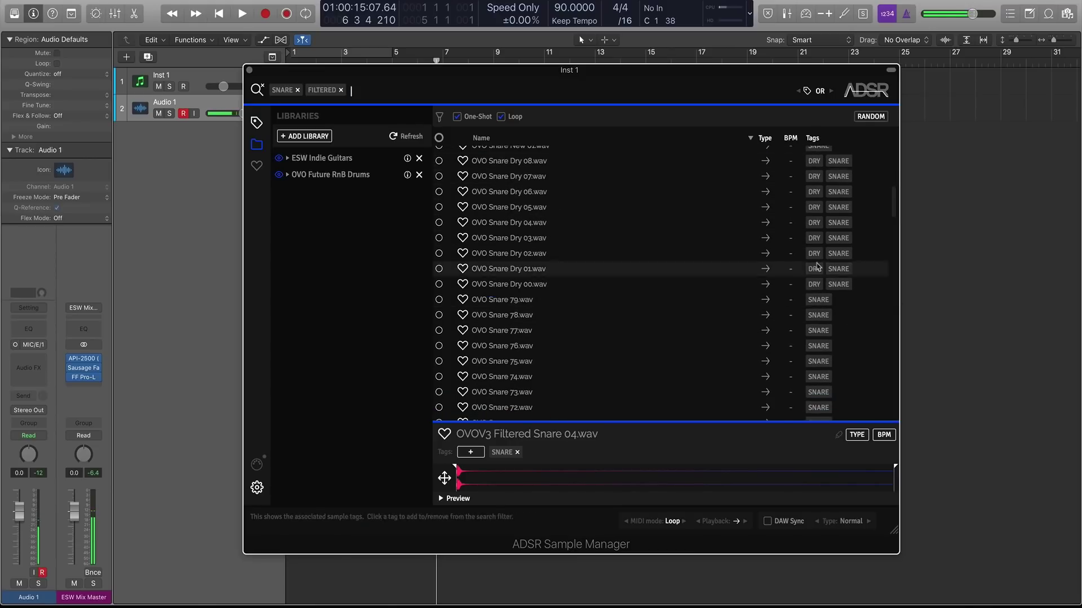
{"action": "scroll", "coordinate": [817, 266], "scroll_direction": "up", "scroll_amount": 15}
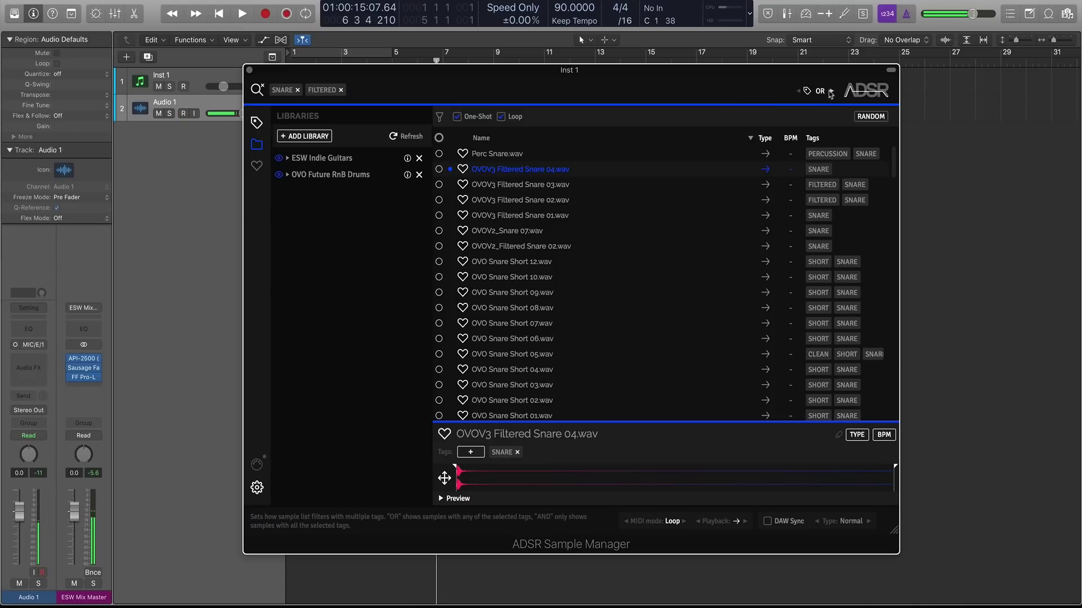
Switch tag matching to AND, narrowing to two filtered snares, and preview OVO Snare 70
{"action": "left_click", "coordinate": [831, 94]}
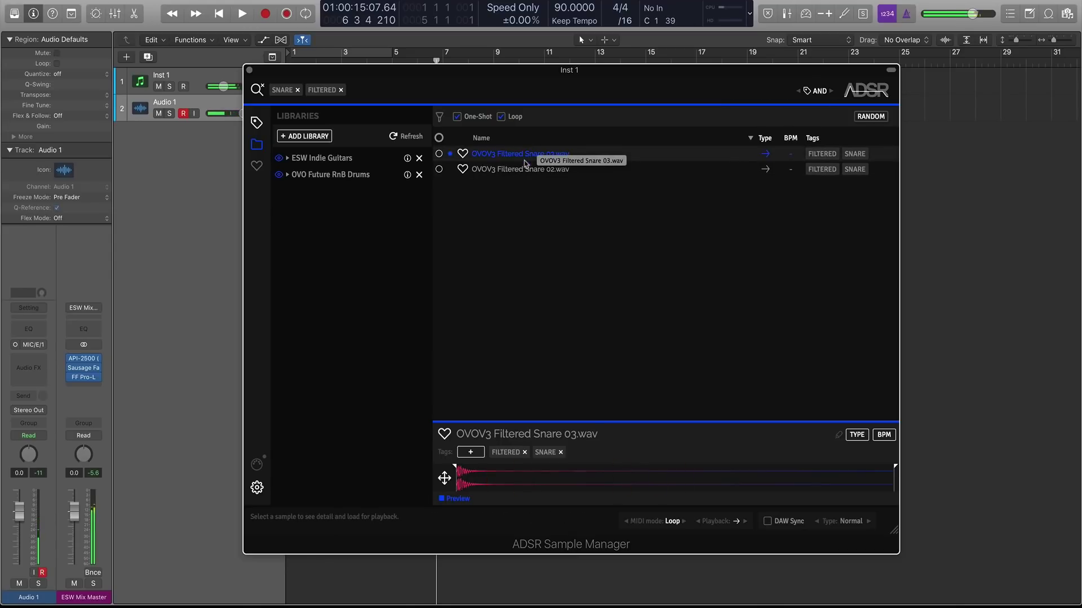
{"action": "left_click", "coordinate": [526, 170]}
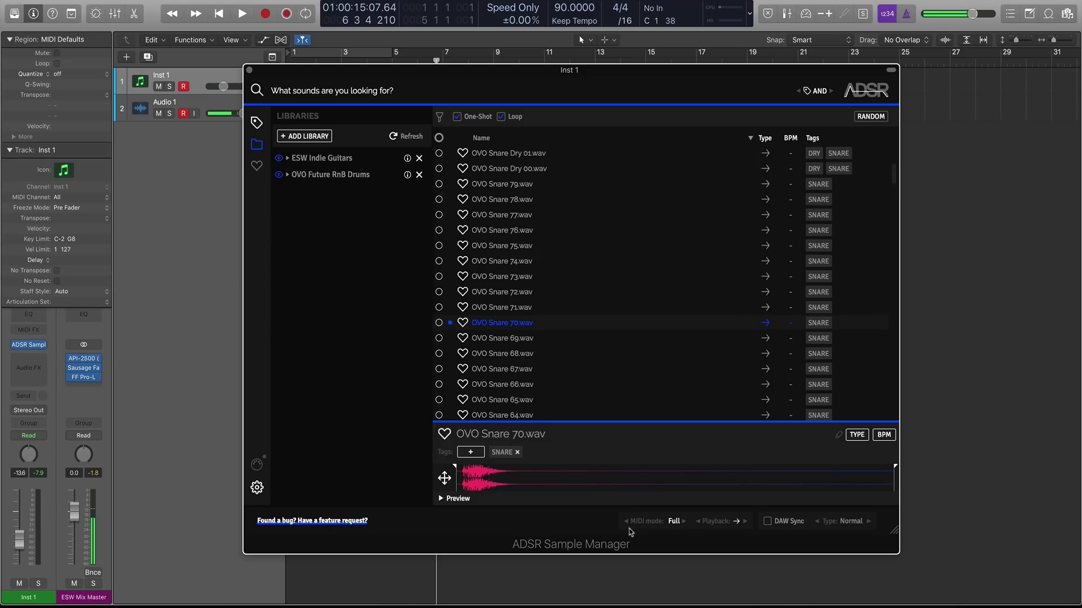
Preview OVO Snare 70 and play it from Logic's Musical Typing keyboard
{"action": "left_click", "coordinate": [529, 324]}
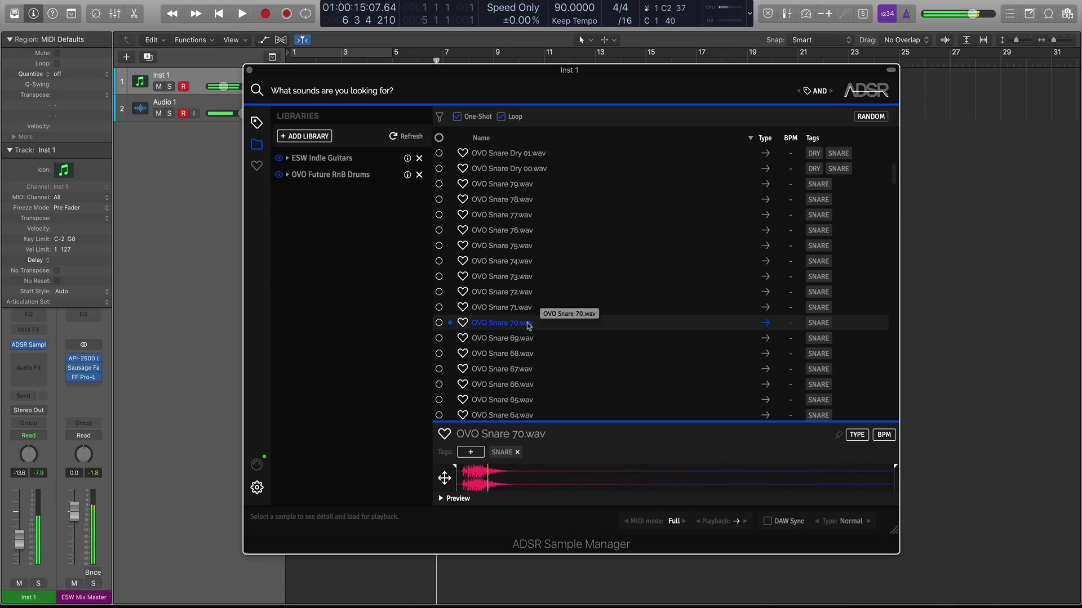
{"action": "scroll", "coordinate": [528, 326], "scroll_direction": "down", "scroll_amount": 1}
{"action": "scroll", "coordinate": [529, 325], "scroll_direction": "down", "scroll_amount": 1}
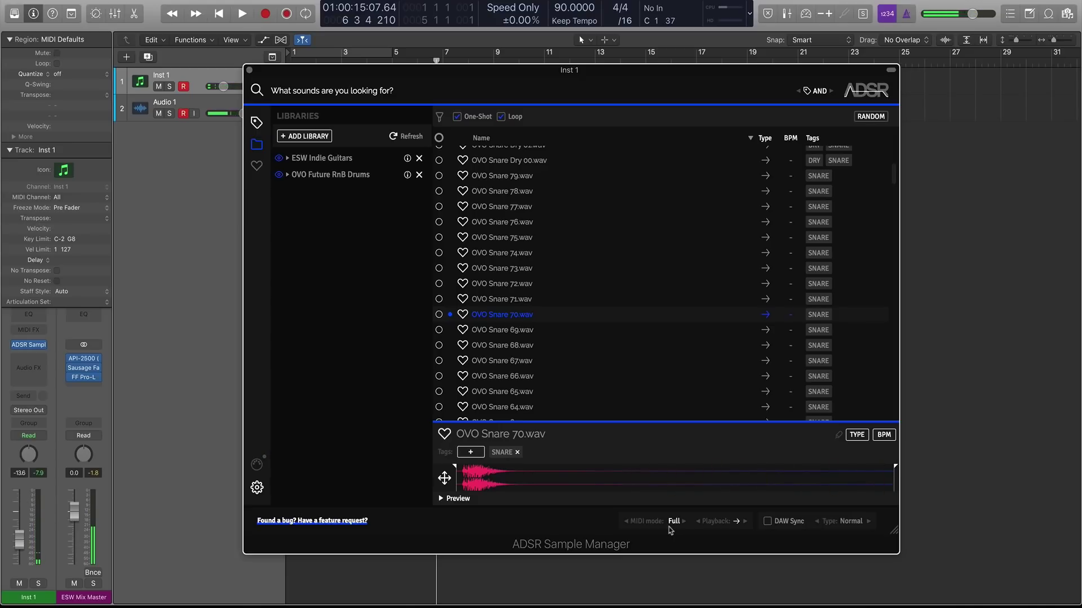
{"action": "key", "text": "super+k"}
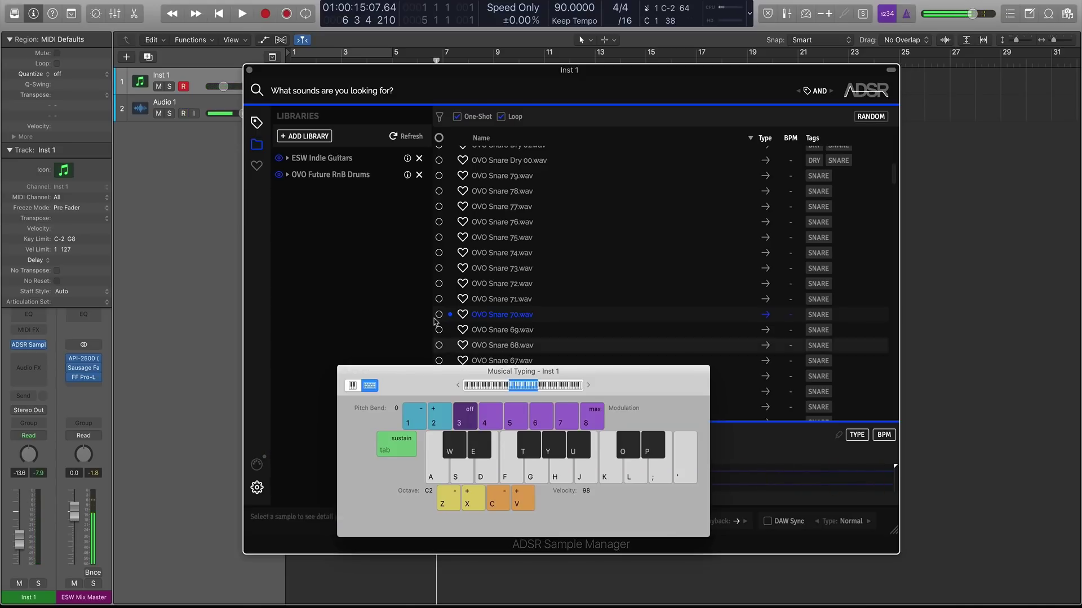
{"action": "left_click", "coordinate": [353, 386]}
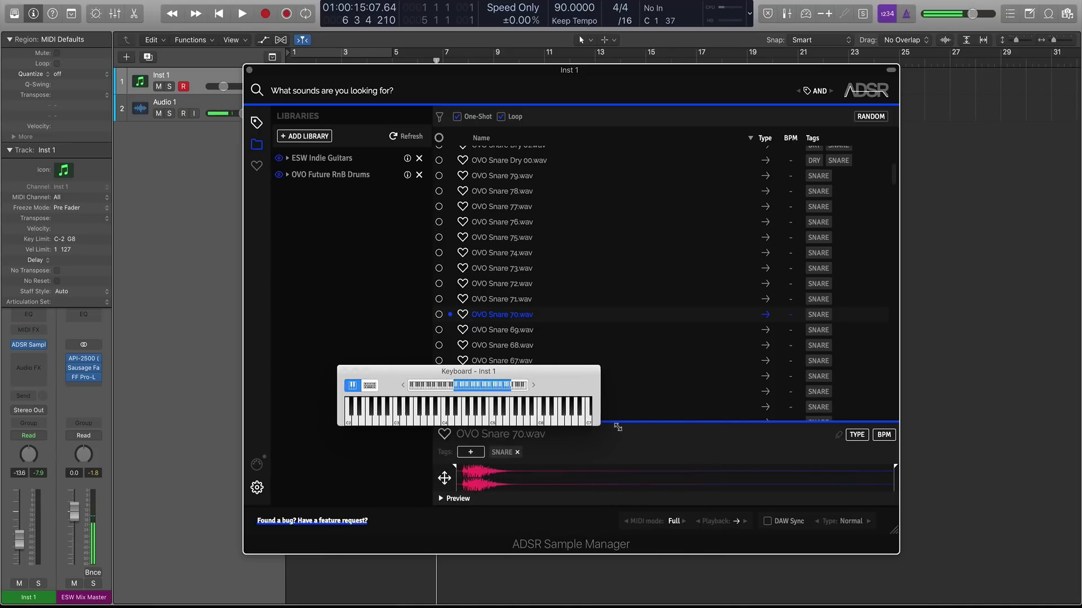
{"action": "left_click_drag", "start_coordinate": [743, 383], "coordinate": [846, 378]}
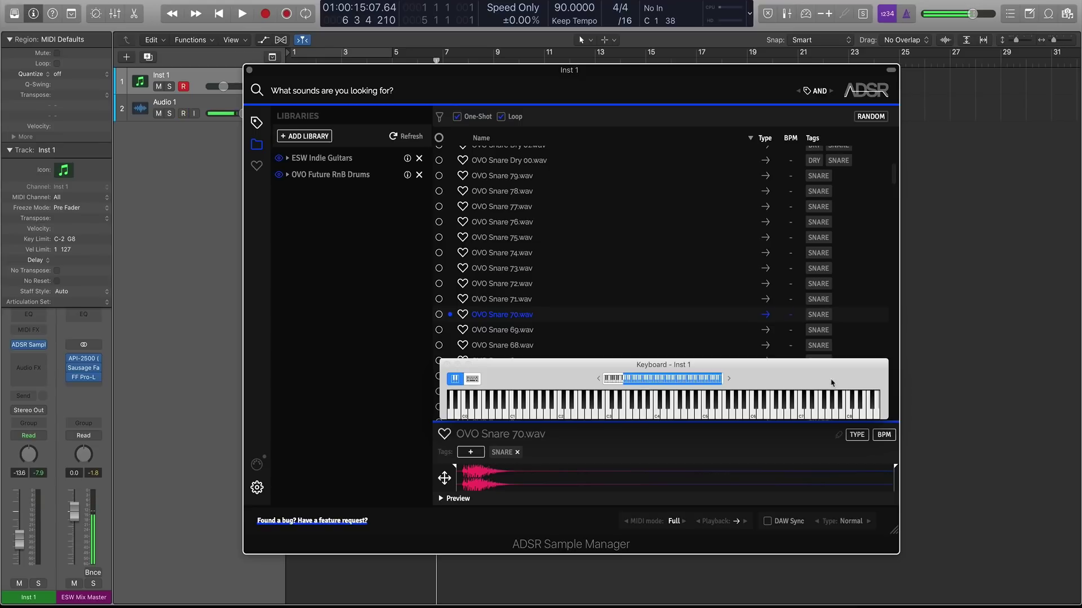
{"action": "key", "text": "a"}
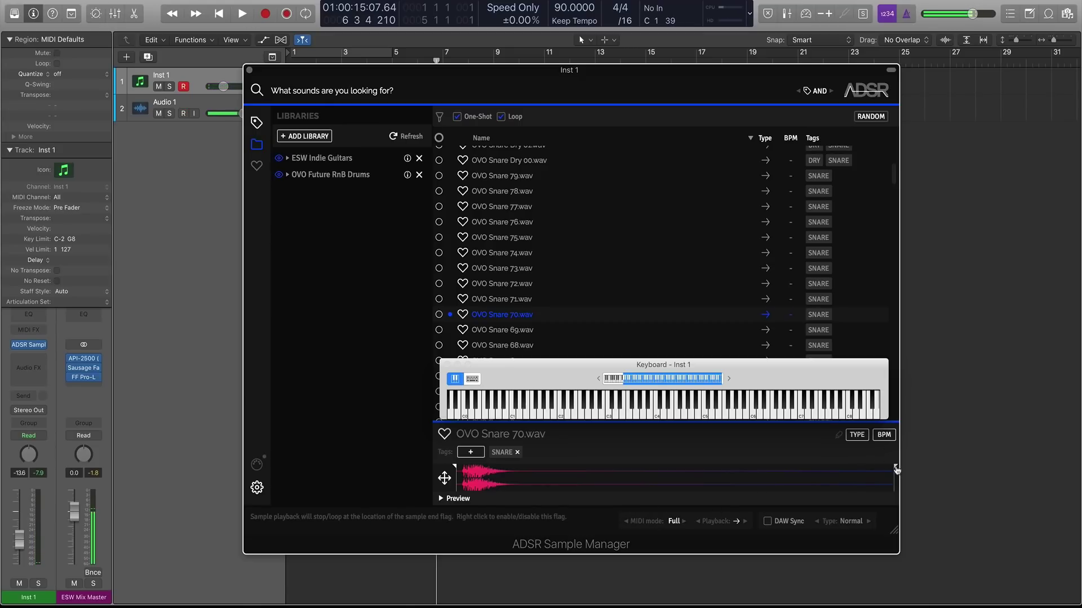
Pull OVO Snare 70's end point earlier and switch its MIDI mode to Loop
{"action": "left_click_drag", "start_coordinate": [896, 467], "coordinate": [559, 475]}
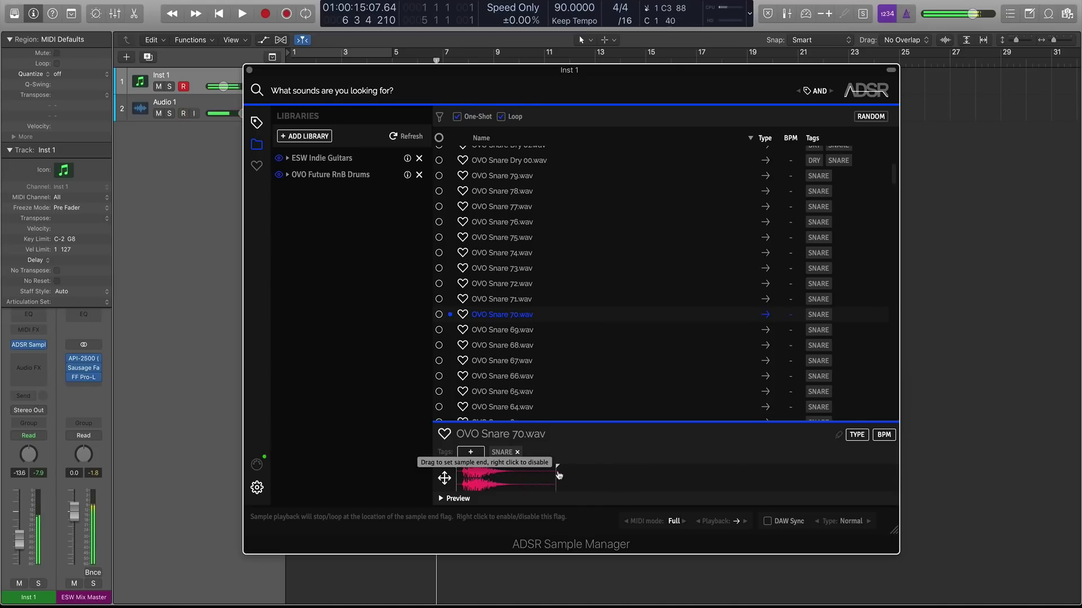
{"action": "mouse_move", "coordinate": [558, 475]}
{"action": "left_mouse_down"}
{"action": "mouse_move", "coordinate": [843, 477]}
{"action": "mouse_move", "coordinate": [574, 477]}
{"action": "left_mouse_up"}
{"action": "left_click", "coordinate": [684, 522]}
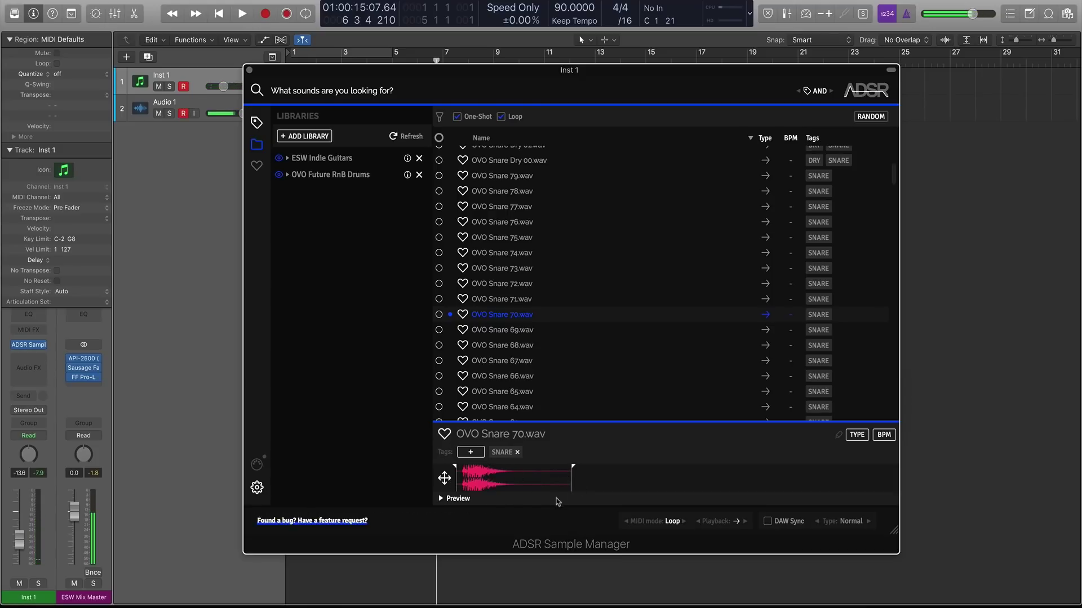
Audition reverse and ping-pong playback, drag the end flag later, then restore forward playback
{"action": "left_click", "coordinate": [744, 522]}
{"action": "left_click", "coordinate": [558, 492]}
{"action": "left_click", "coordinate": [494, 476]}
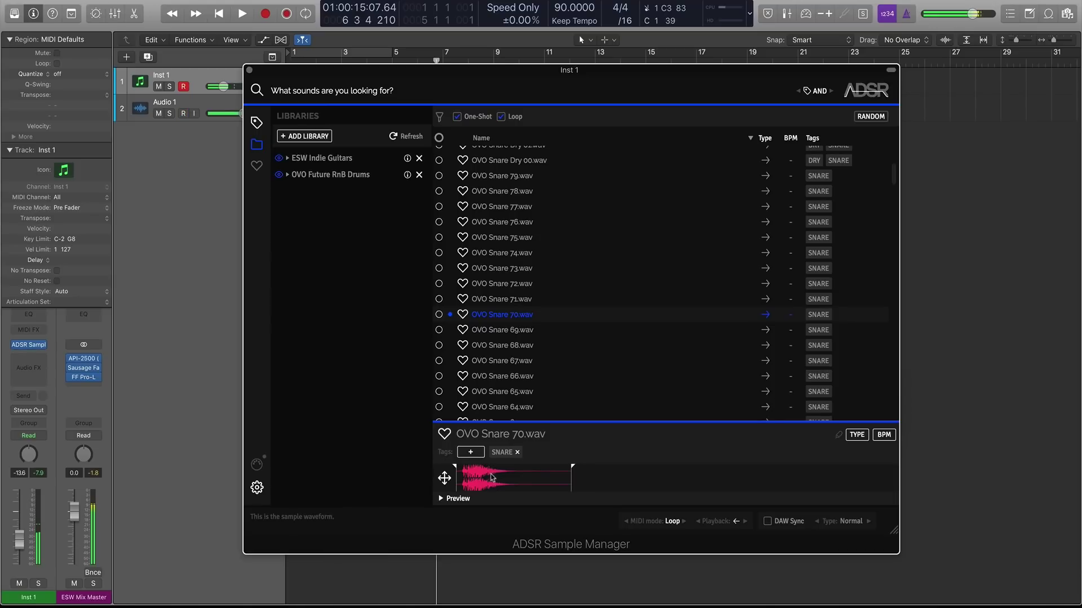
{"action": "left_click", "coordinate": [736, 522]}
{"action": "left_click_drag", "start_coordinate": [572, 473], "coordinate": [709, 471]}
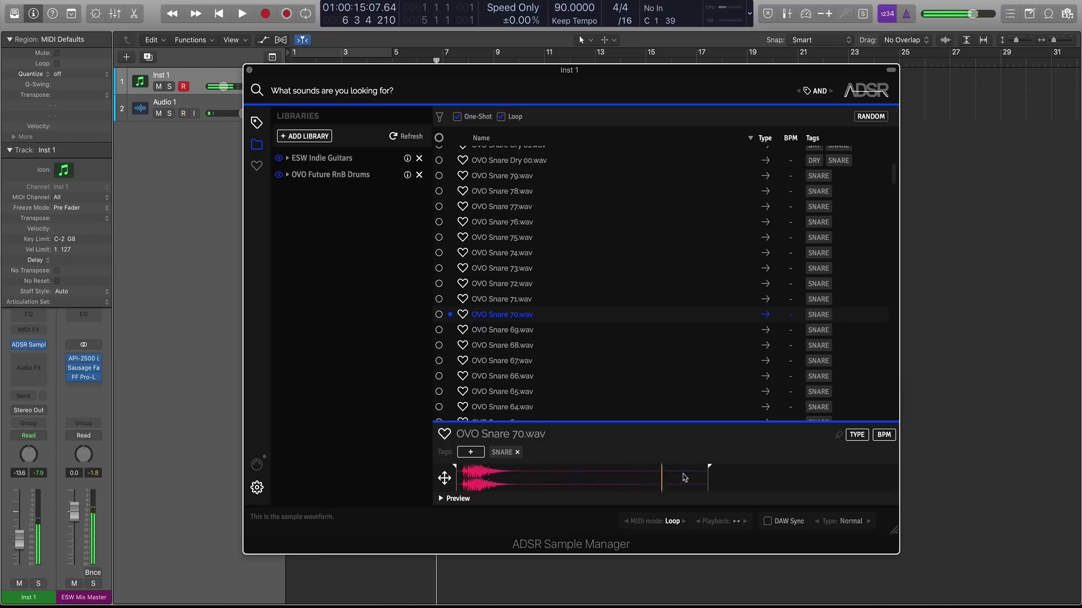
{"action": "left_click", "coordinate": [724, 525]}
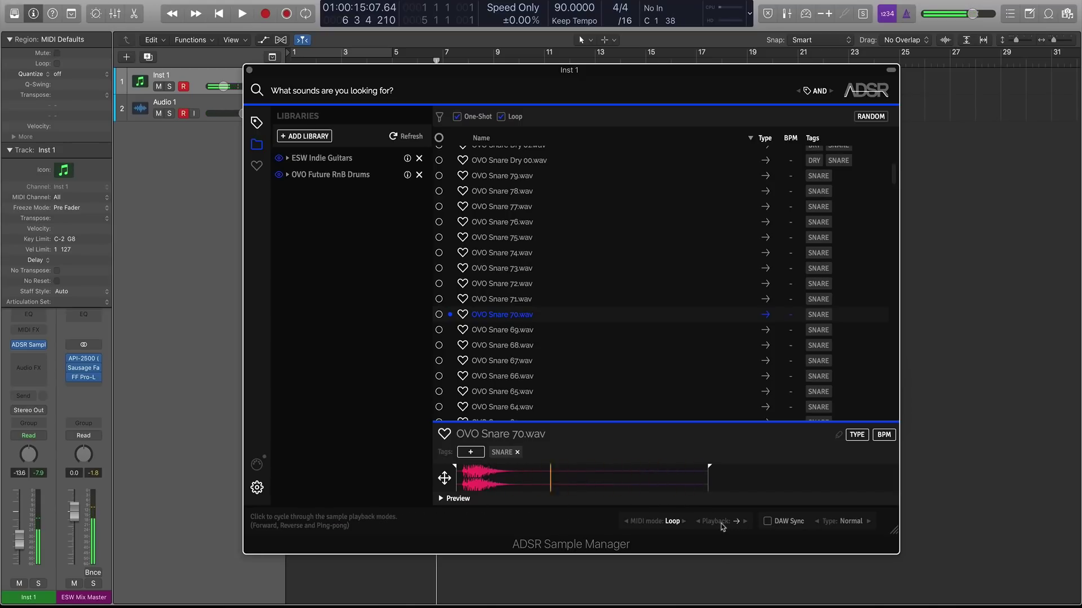
Add Option+Left as a second keyboard shortcut for the Stop Sample command
{"action": "left_click", "coordinate": [257, 488]}
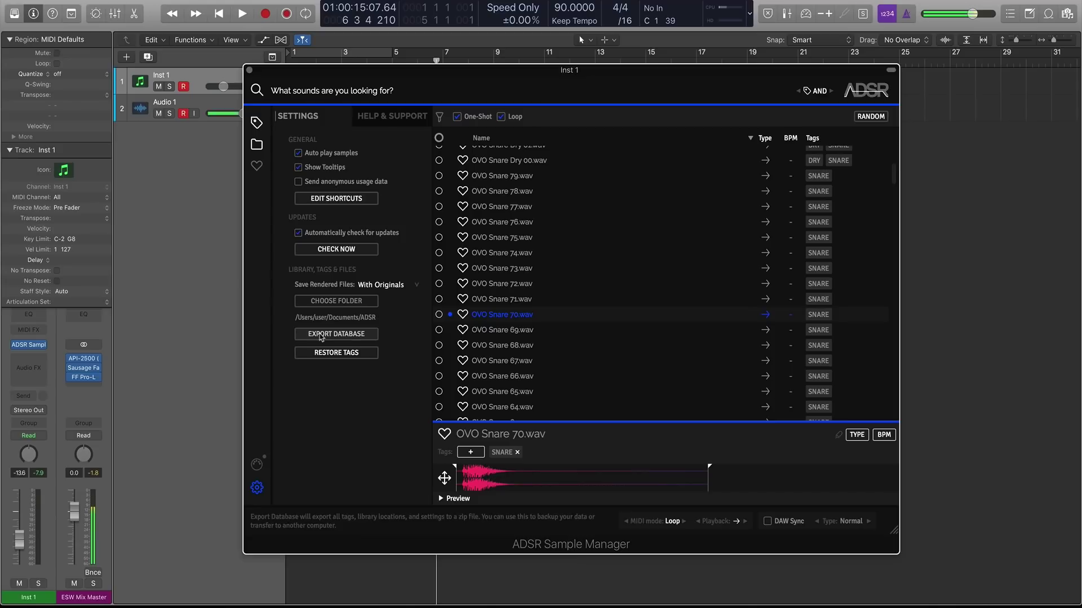
{"action": "left_click", "coordinate": [325, 202]}
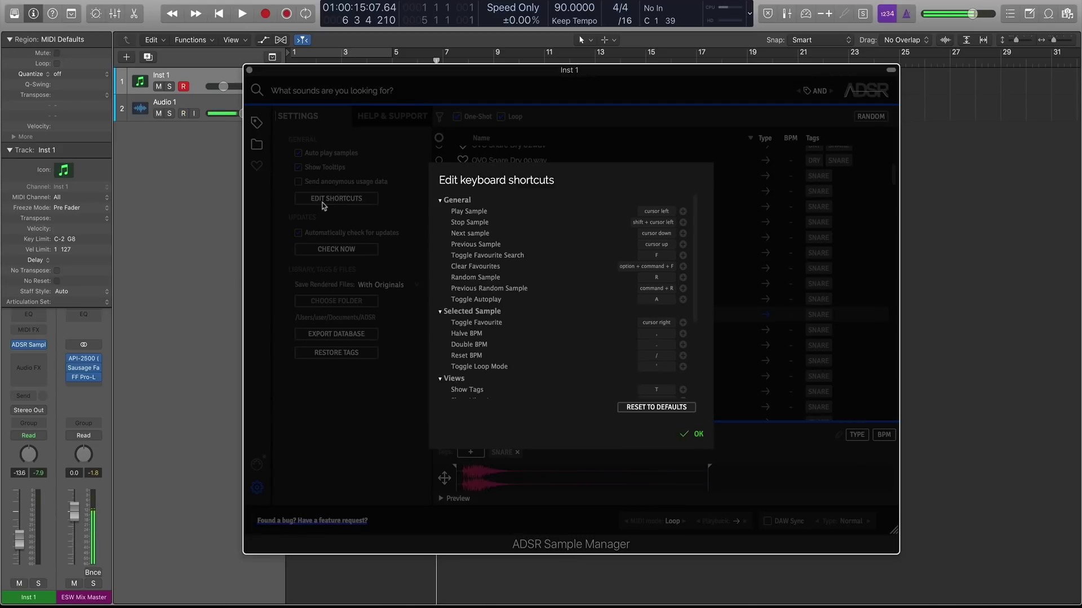
{"action": "left_click", "coordinate": [682, 223]}
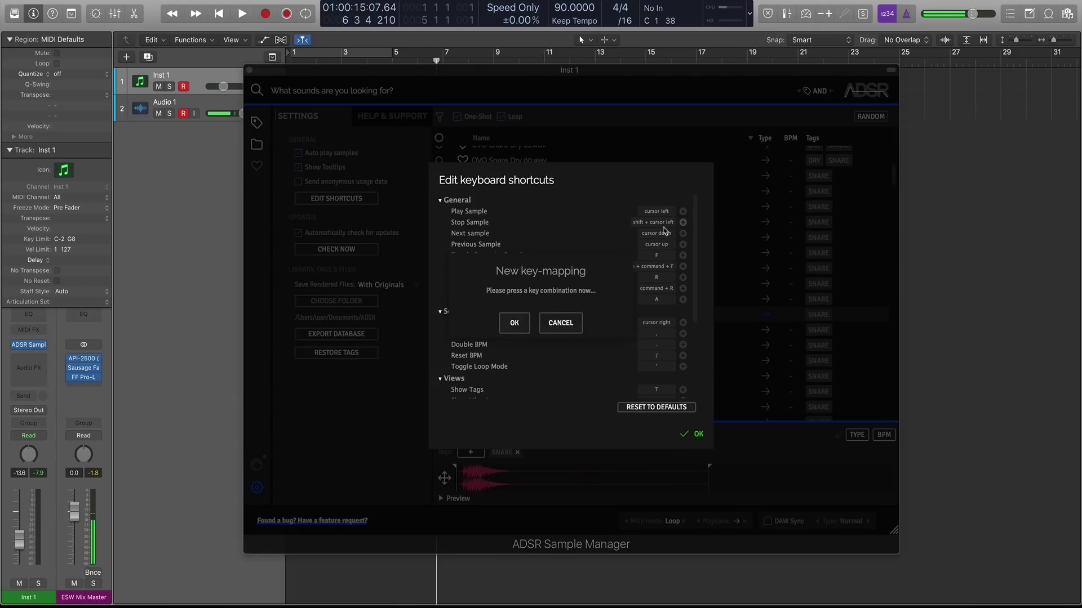
{"action": "key", "text": "alt+Left"}
{"action": "left_click", "coordinate": [518, 327]}
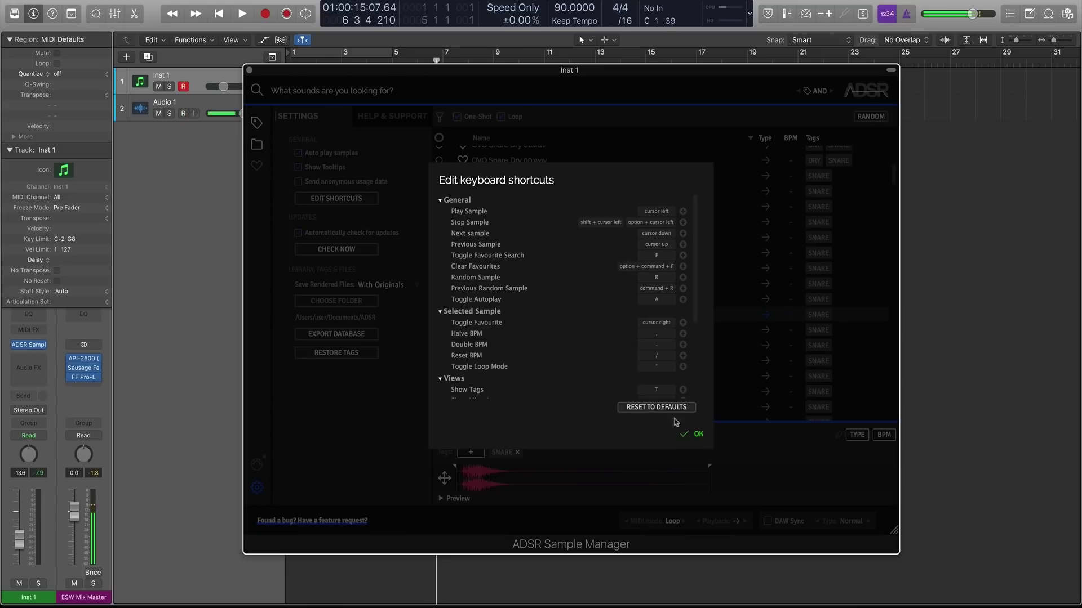
{"action": "left_click", "coordinate": [698, 435]}
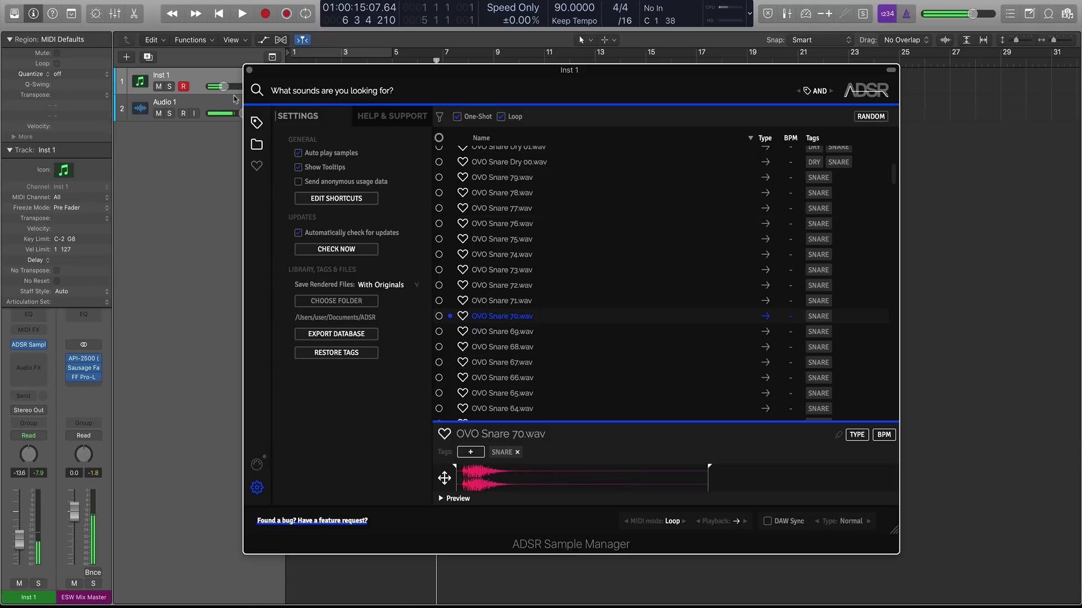
Filter to the ESW Indie Guitars Kit 09 - 85 BPM G Maj folder and load 01 - ESW Chords 2 G Maj 85 BPM.wav
{"action": "left_click", "coordinate": [256, 145]}
{"action": "left_click", "coordinate": [319, 157]}
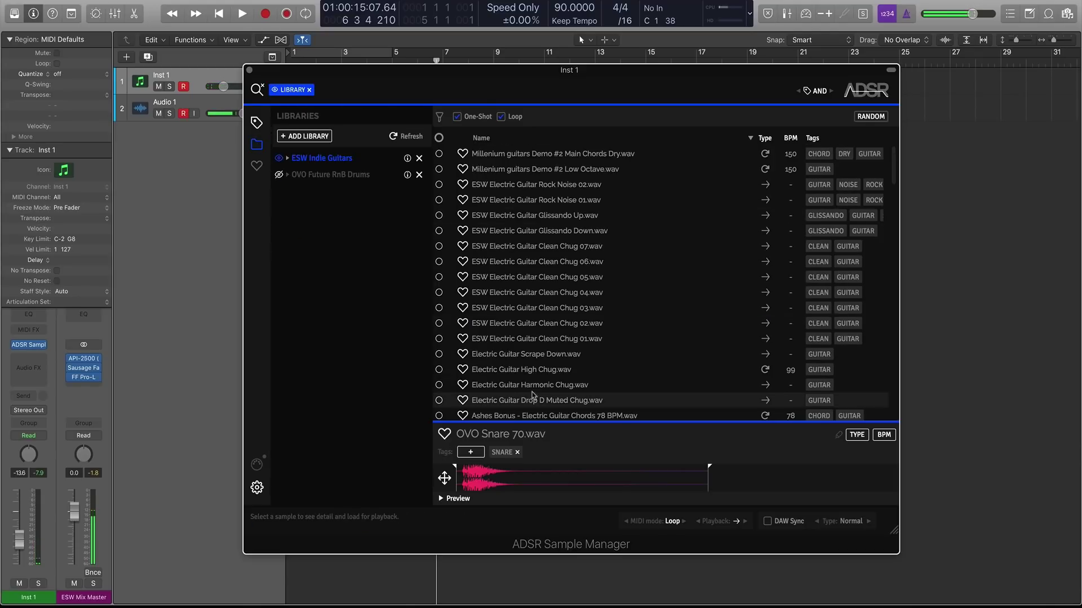
{"action": "left_click", "coordinate": [288, 159]}
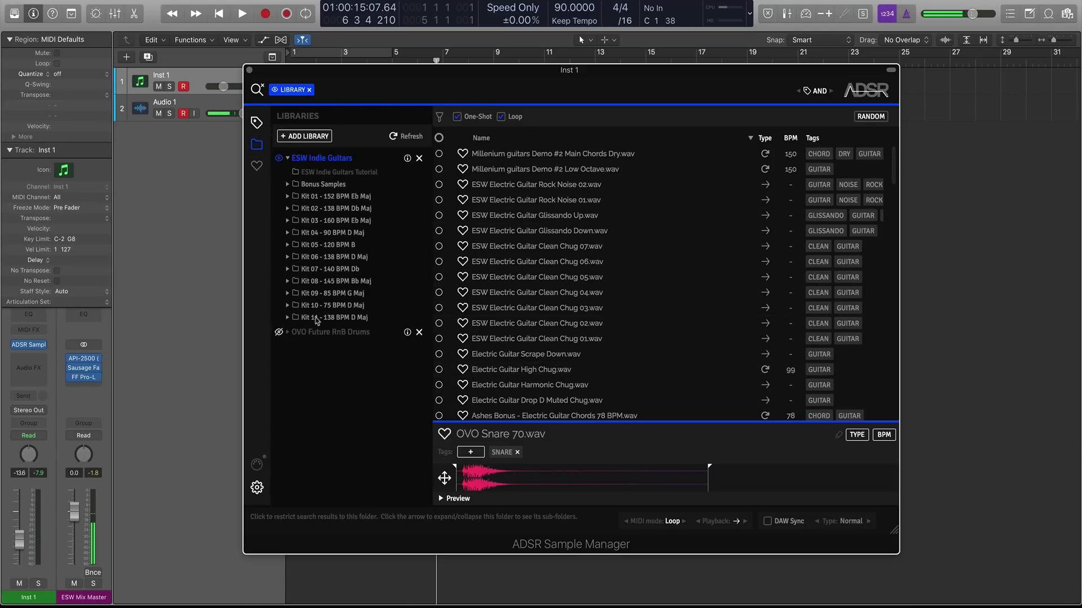
{"action": "left_click", "coordinate": [316, 294]}
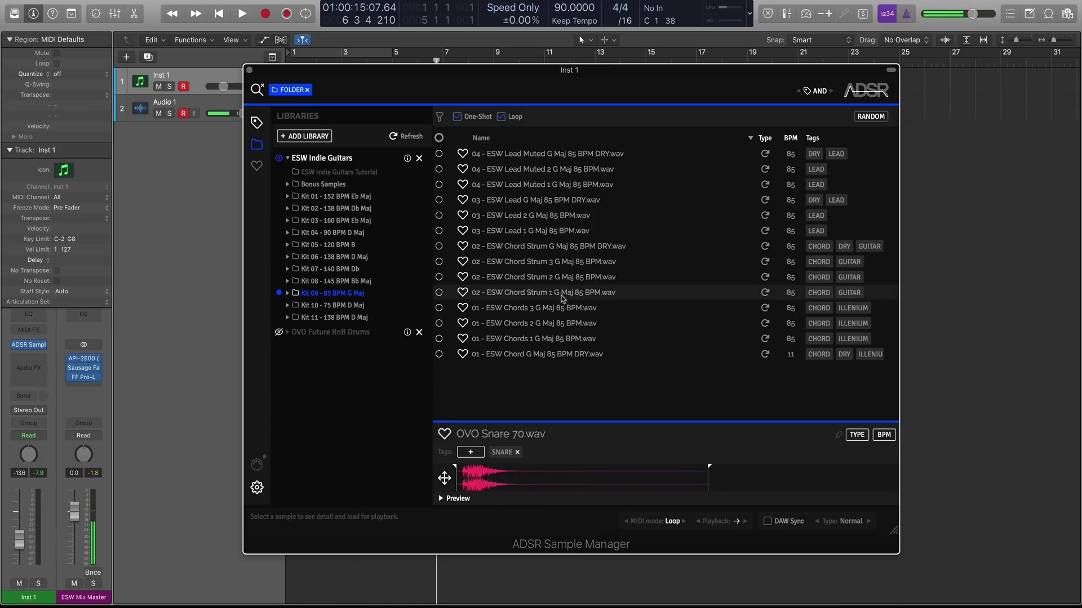
{"action": "left_click", "coordinate": [528, 322]}
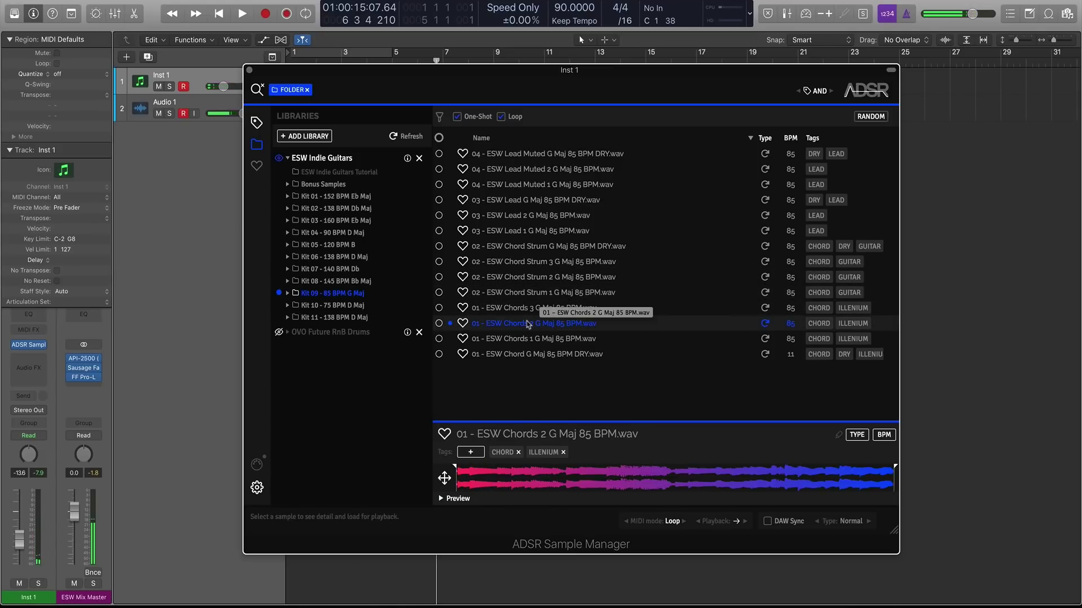
{"action": "key", "text": "super+comma"}
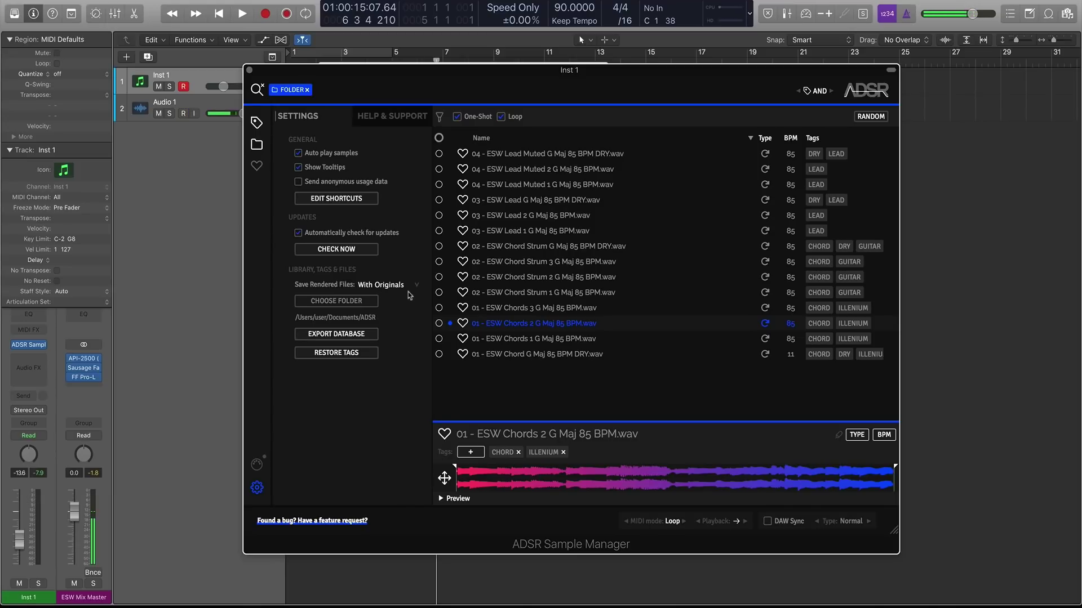
{"action": "left_click", "coordinate": [387, 286]}
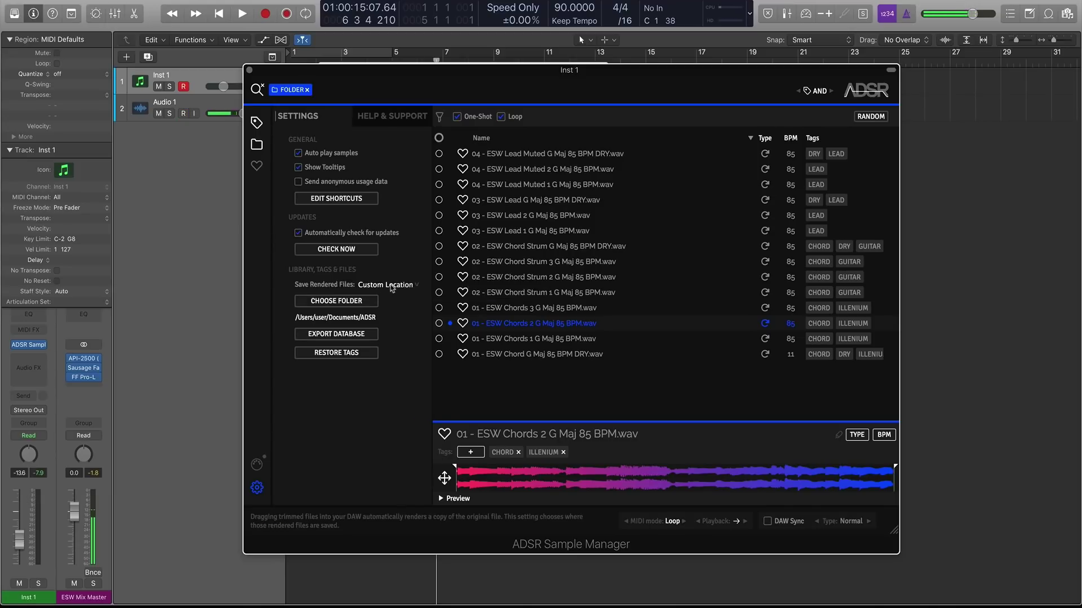
{"action": "left_click", "coordinate": [392, 287]}
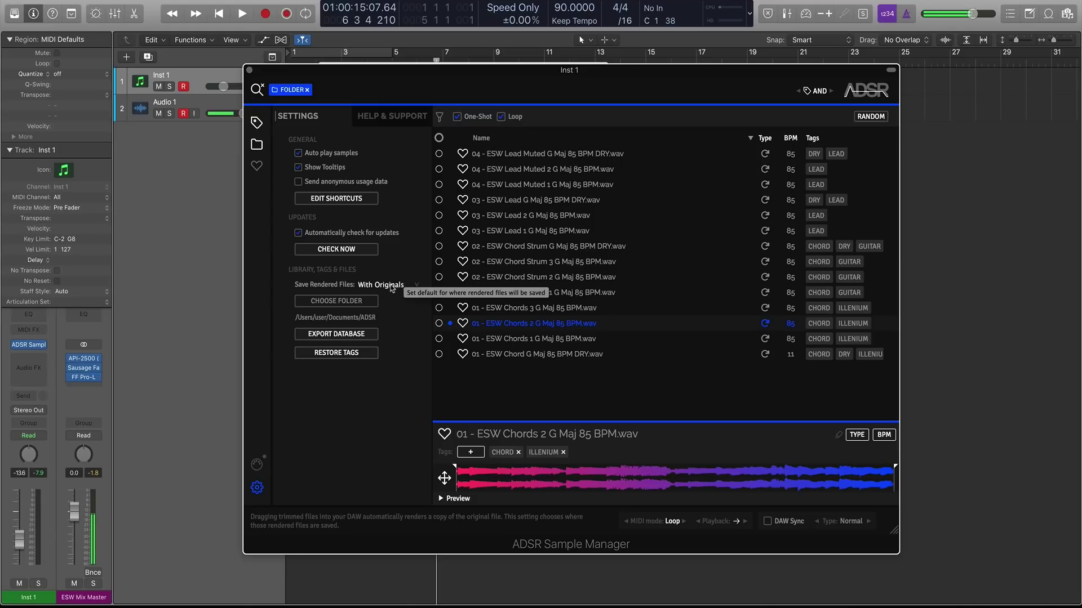
Export the tags, library locations and settings as a ZIP file to /Users/user/Documents
{"action": "left_click", "coordinate": [360, 338]}
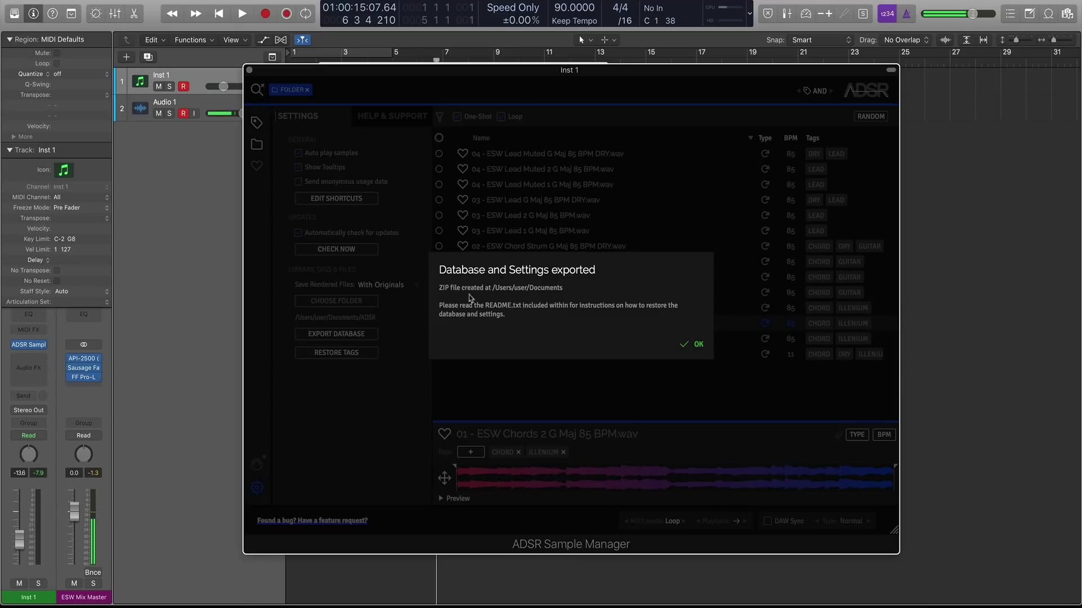